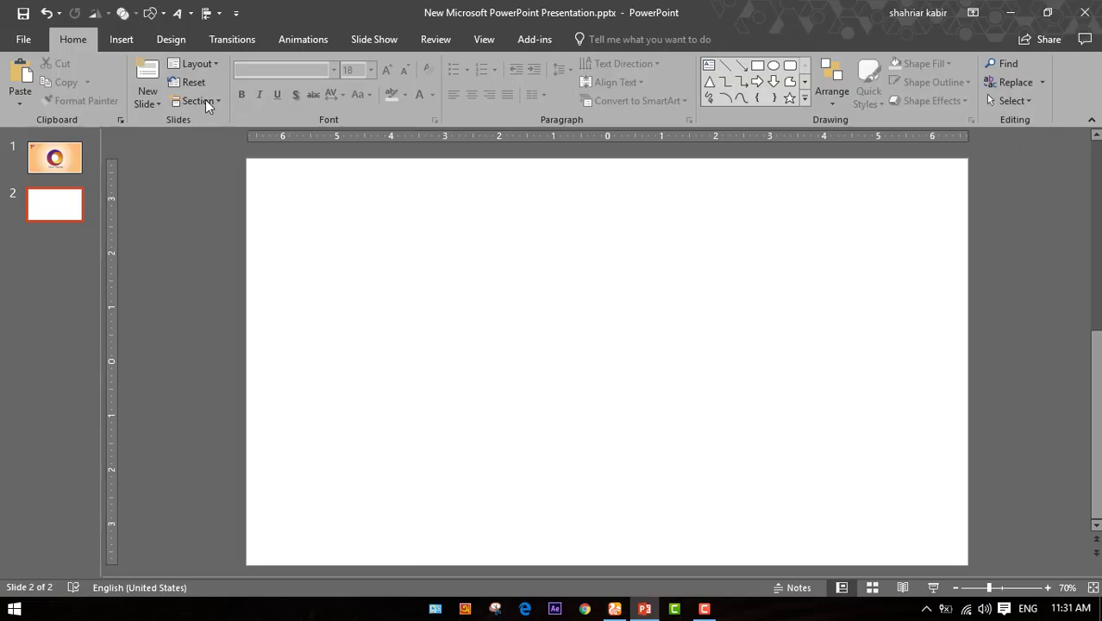
# - Draw an oval in the middle of slide 2
pyautogui.click(112, 39)
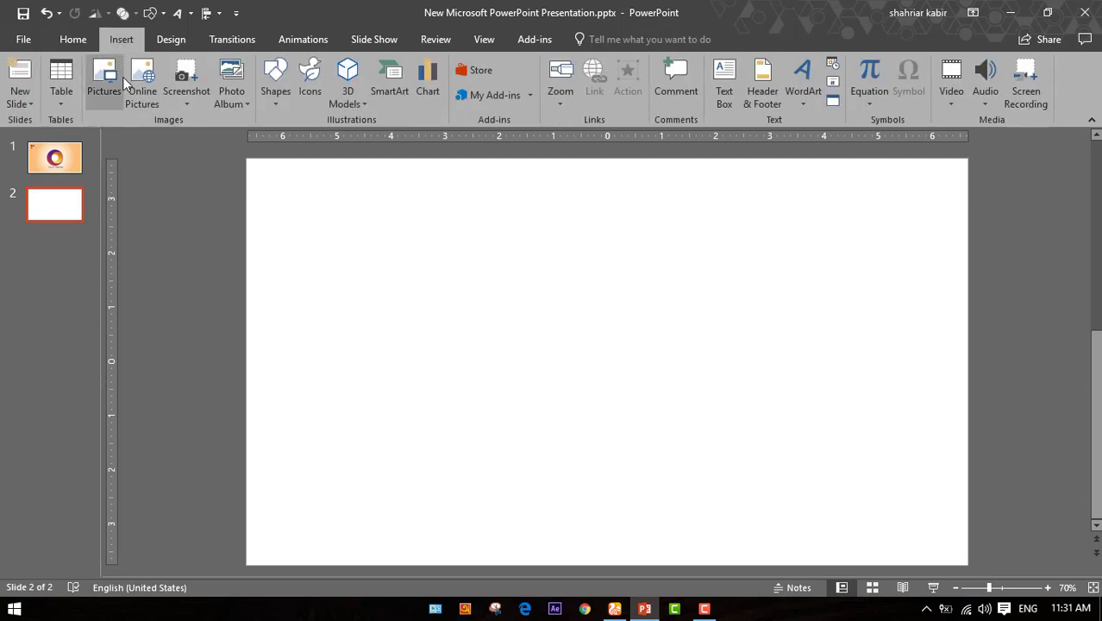
pyautogui.click(274, 95)
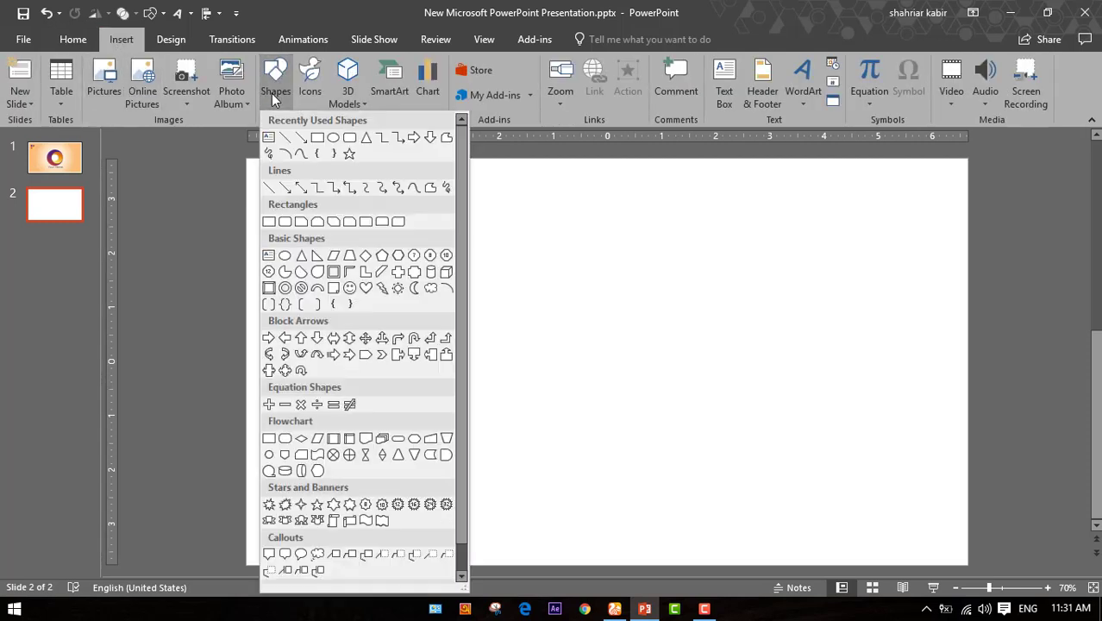
pyautogui.click(336, 144)
pyautogui.moveTo(402, 235)
pyautogui.mouseDown()
pyautogui.moveTo(611, 445)
pyautogui.moveTo(644, 451)
pyautogui.mouseUp()
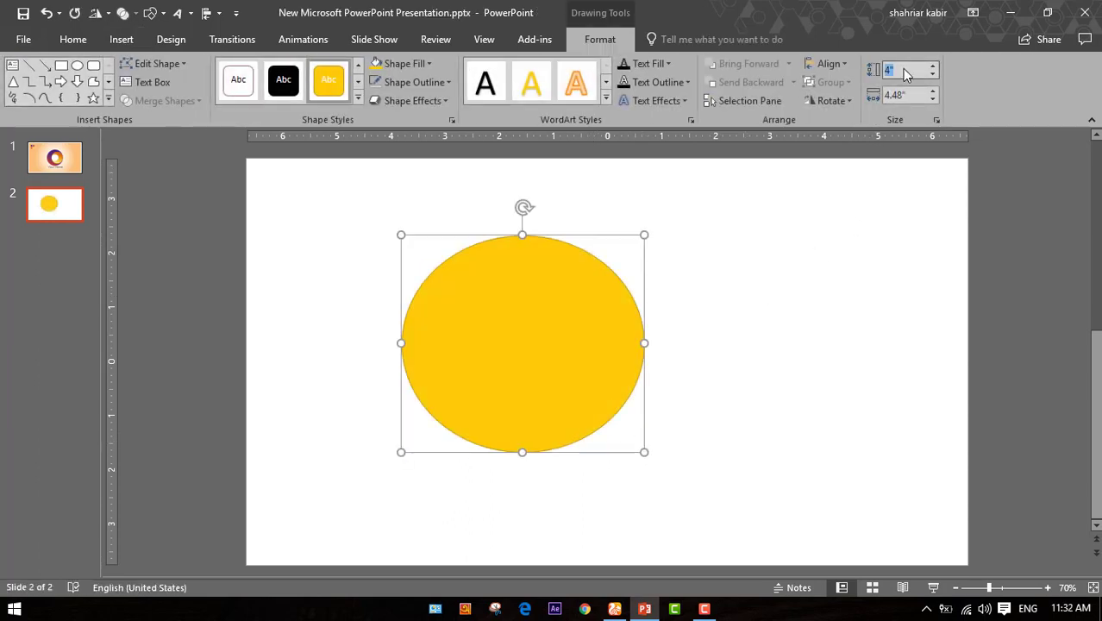
# - Resize the oval to a 4.12 by 4.12 inch circle
pyautogui.write('4.1')
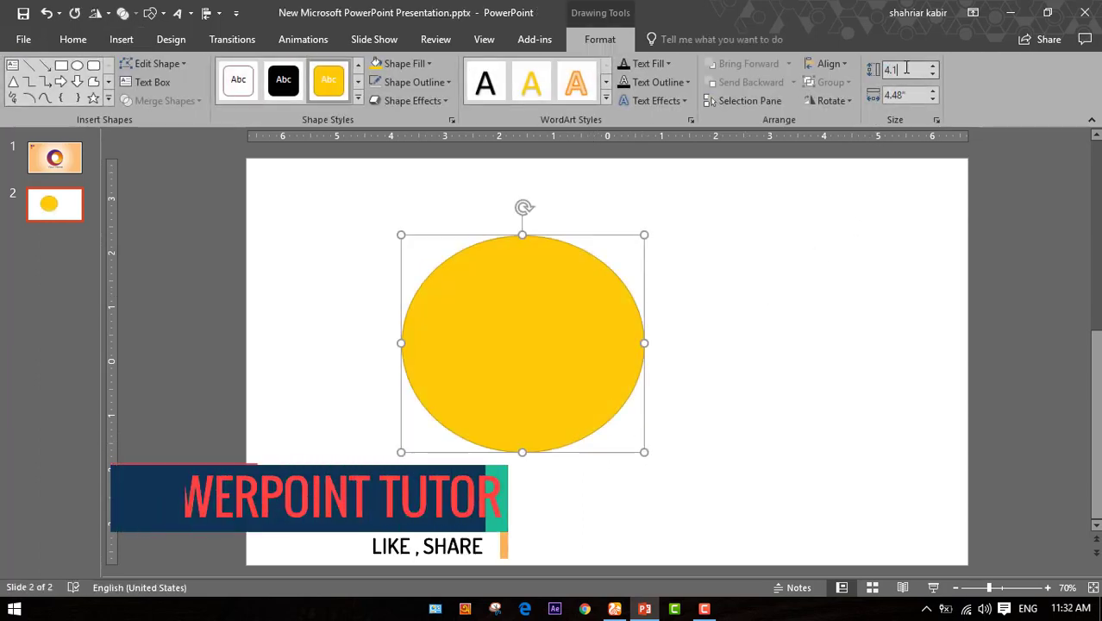
pyautogui.write('2')
pyautogui.click(906, 94)
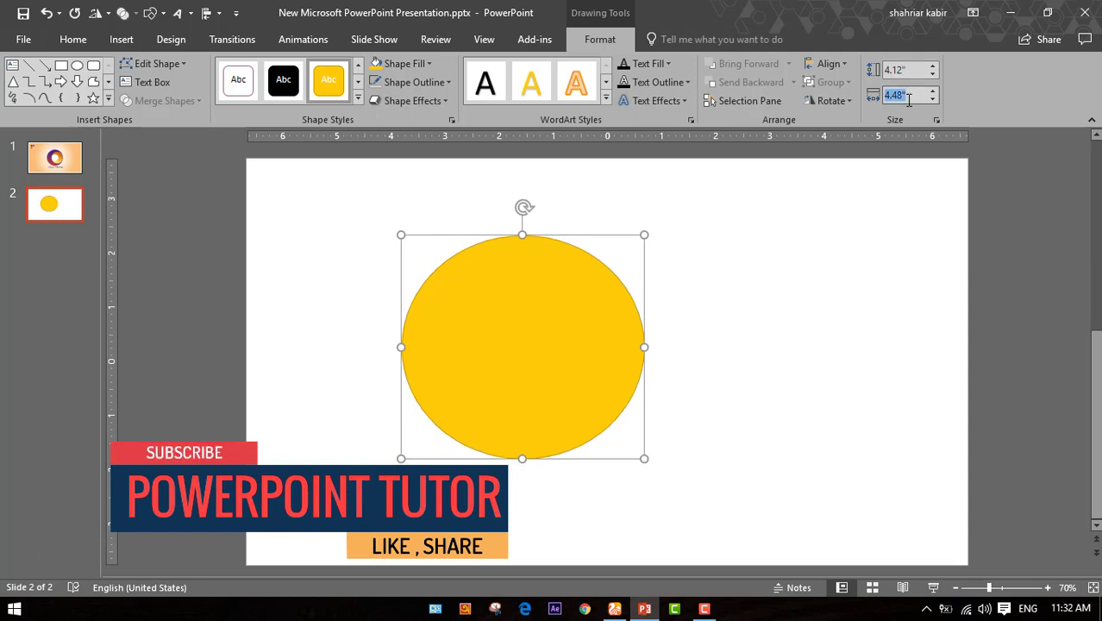
pyautogui.click(733, 274)
pyautogui.doubleClick(548, 313)
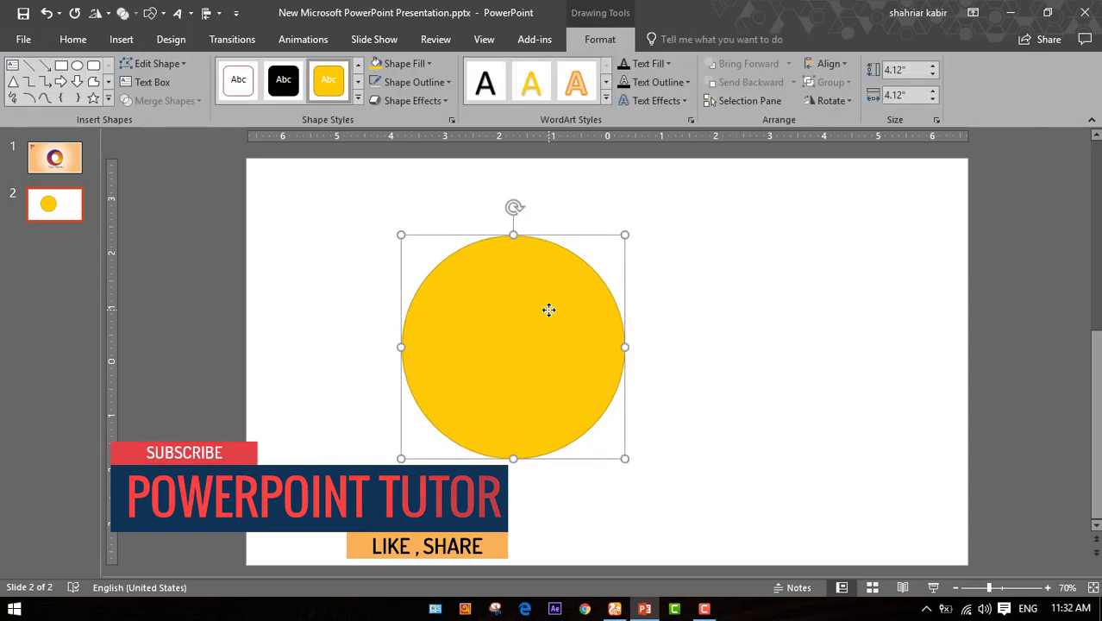
# - Duplicate the circle with Ctrl+D, move the copy right, and resize it to 1.75 by 1.75 inches
pyautogui.hotkey('ctrl', 'd')
pyautogui.moveTo(549, 310); pyautogui.dragTo(755, 316)
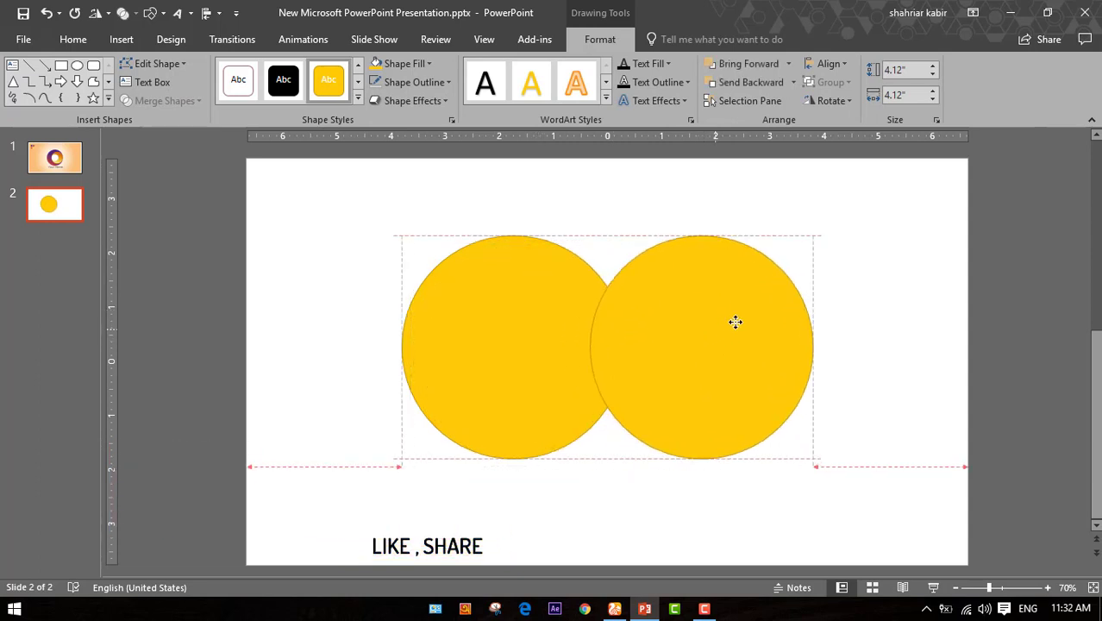
pyautogui.click(906, 74)
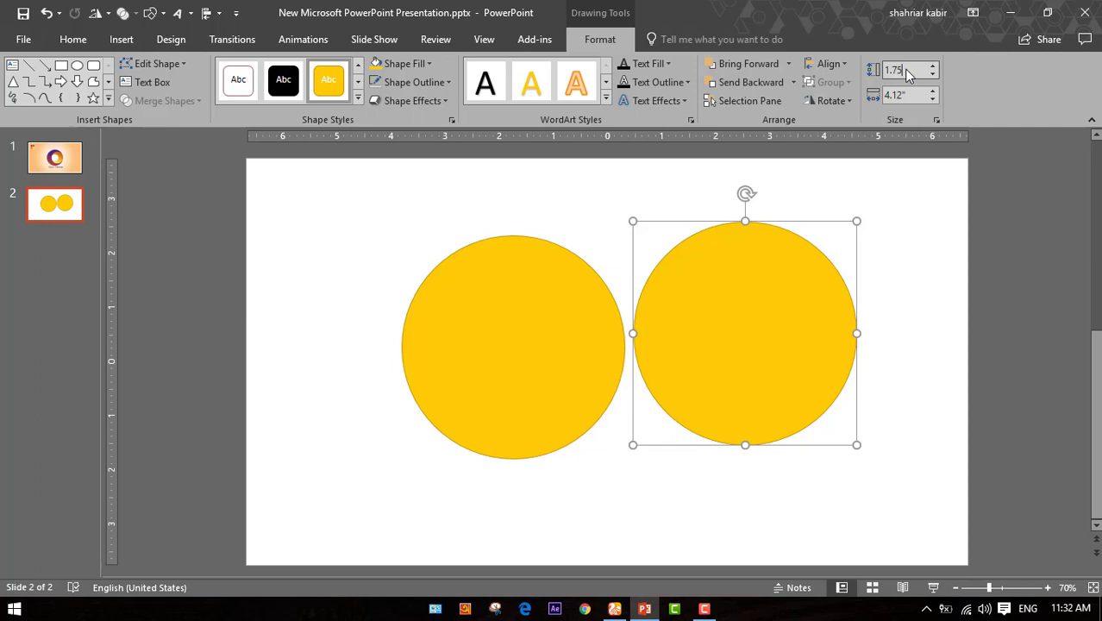
pyautogui.click(906, 91)
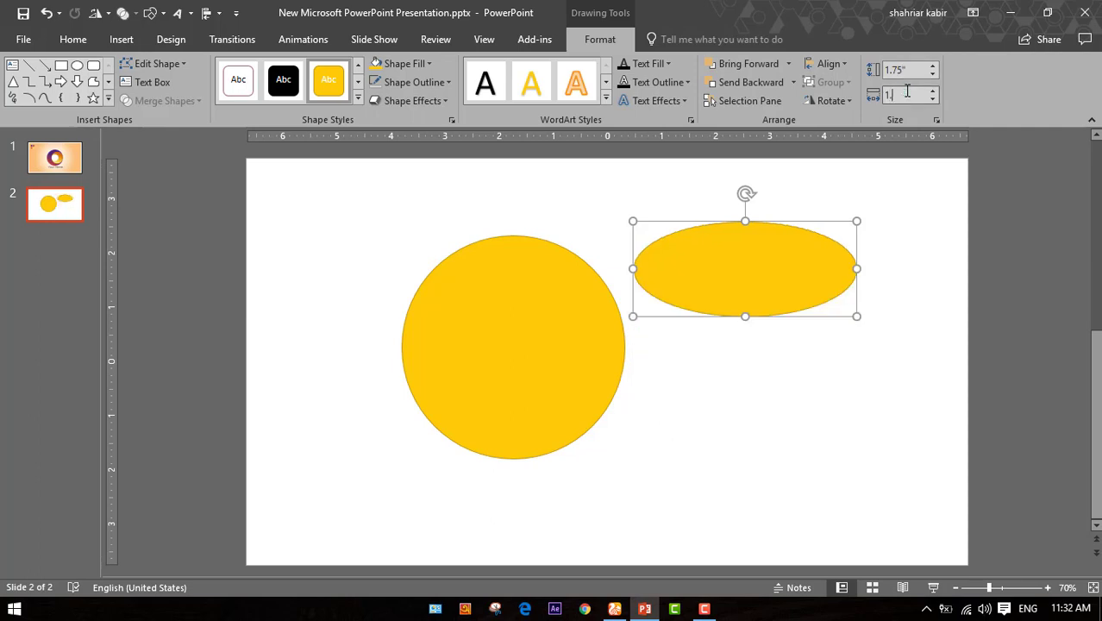
pyautogui.click(797, 394)
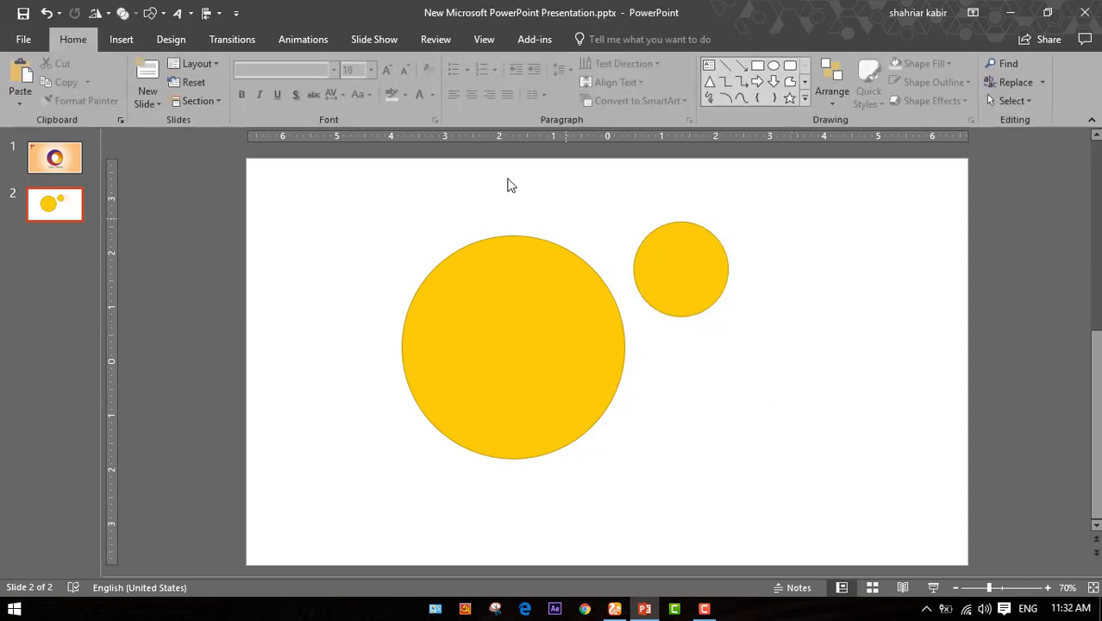
pyautogui.moveTo(361, 188); pyautogui.dragTo(858, 517)
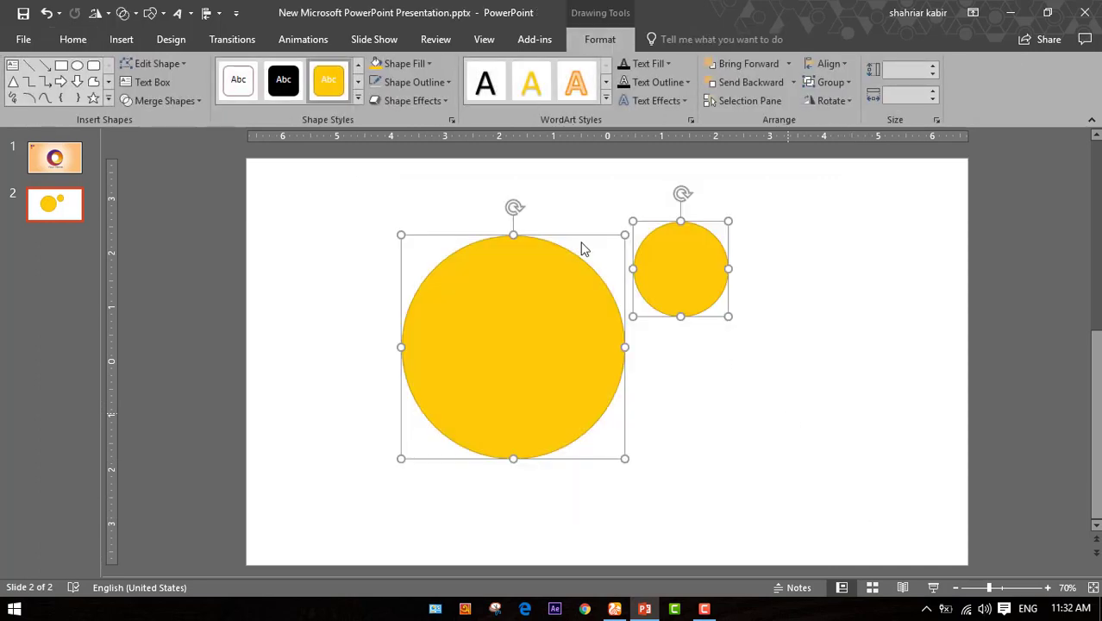
# - Remove the outline from both circles
pyautogui.click(448, 83)
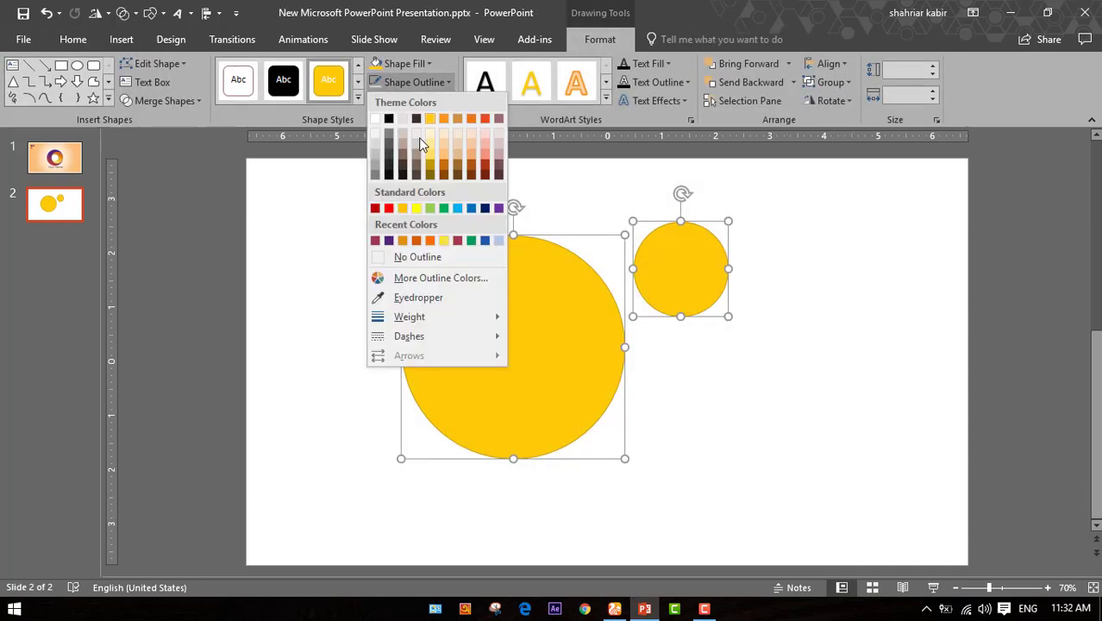
pyautogui.click(412, 258)
pyautogui.click(797, 390)
# - Fill the small 1.75-inch circle with orange
pyautogui.click(681, 271)
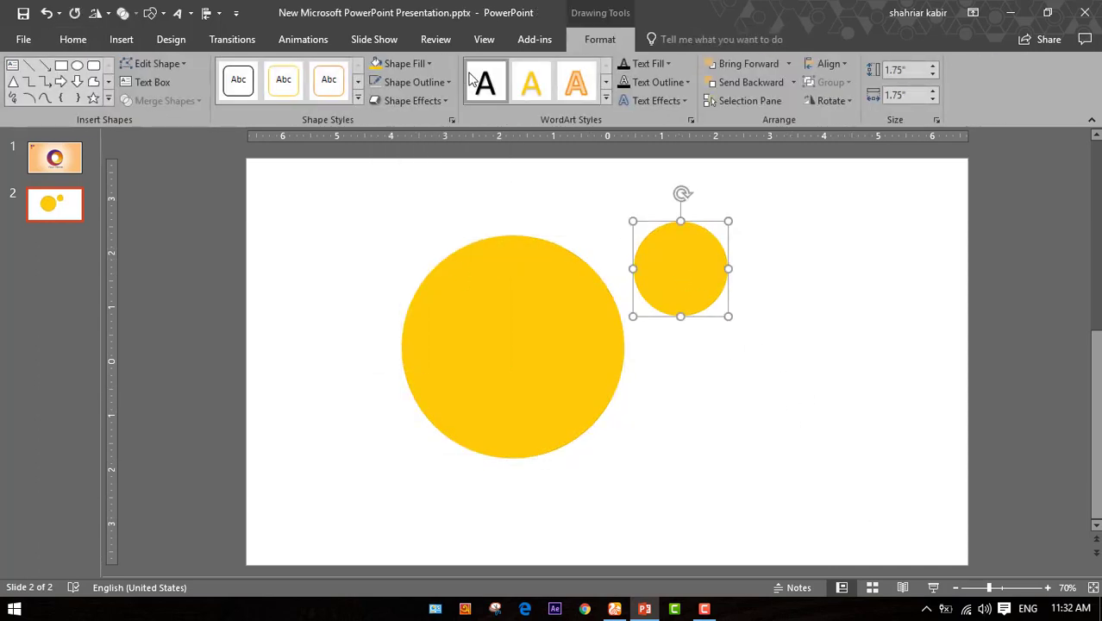
pyautogui.click(429, 65)
pyautogui.click(444, 104)
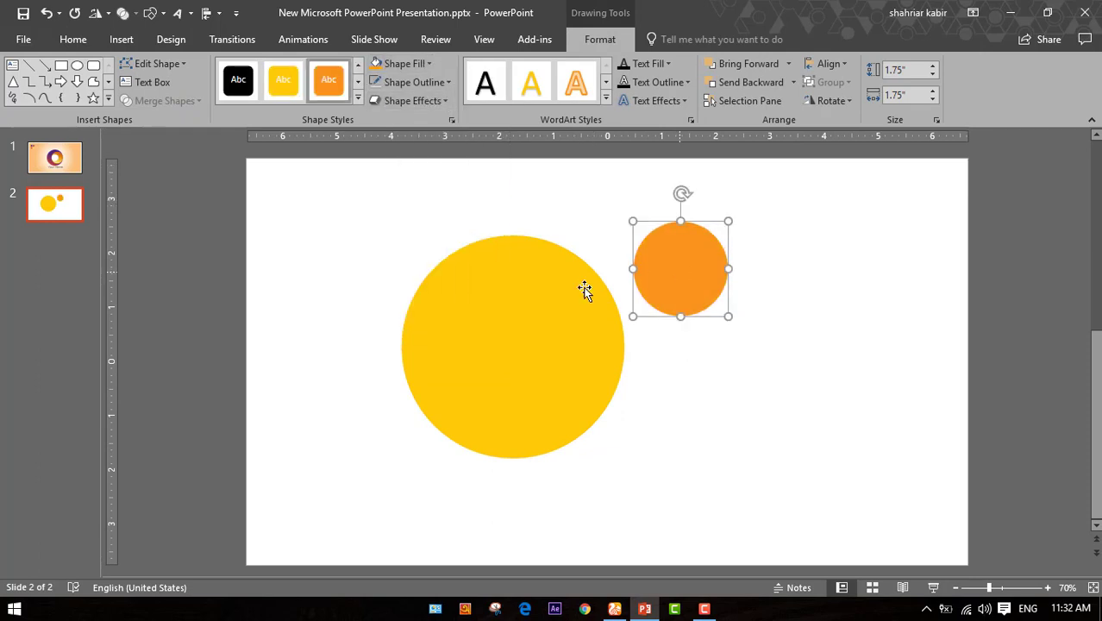
pyautogui.click(496, 341)
# - Align the large and small circles to the slide's centre and middle
pyautogui.click(838, 67)
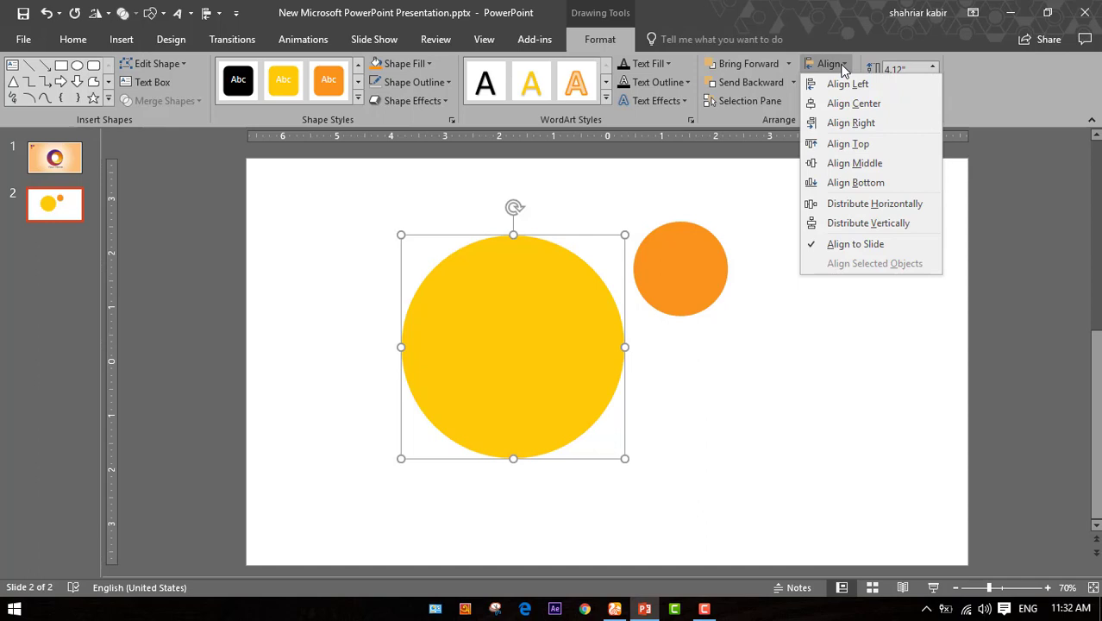
pyautogui.click(850, 102)
pyautogui.click(832, 66)
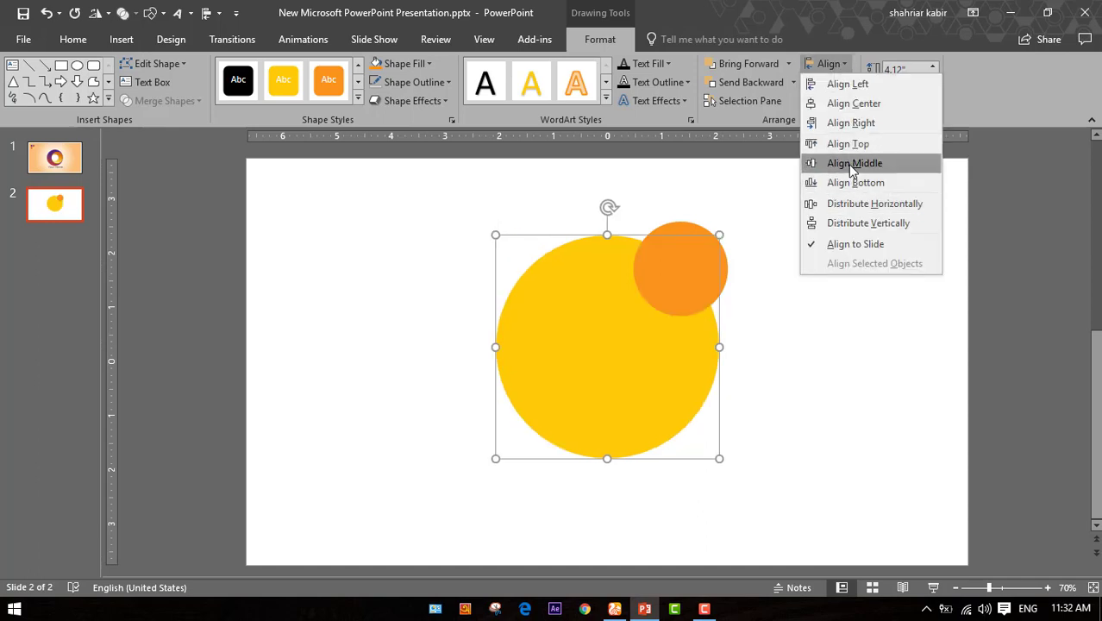
pyautogui.click(849, 163)
pyautogui.click(706, 235)
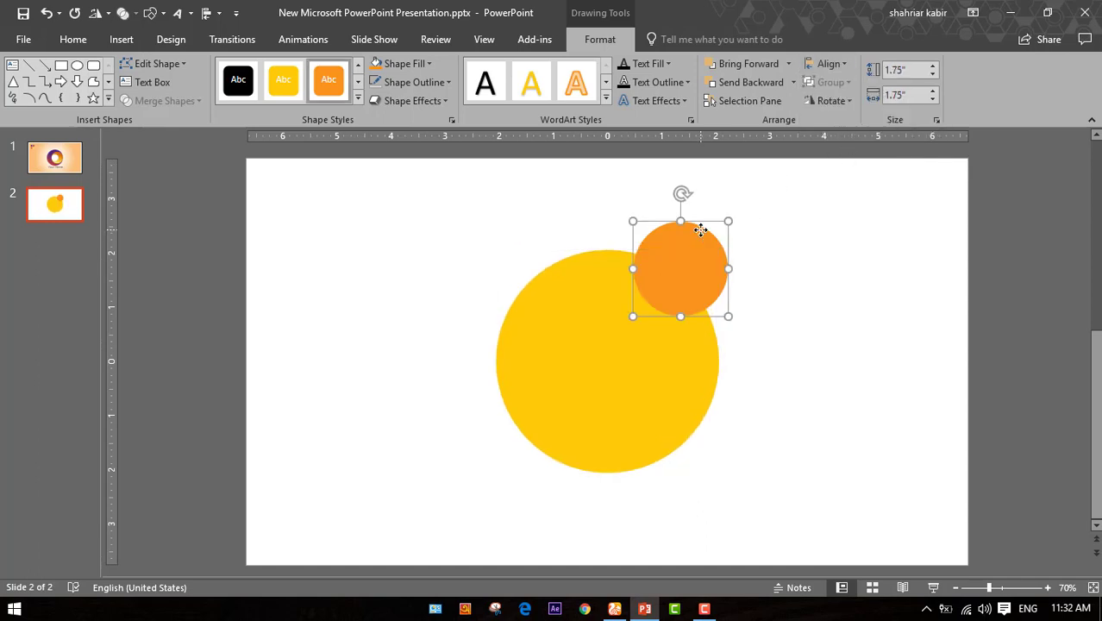
pyautogui.click(831, 66)
pyautogui.click(836, 102)
pyautogui.click(832, 66)
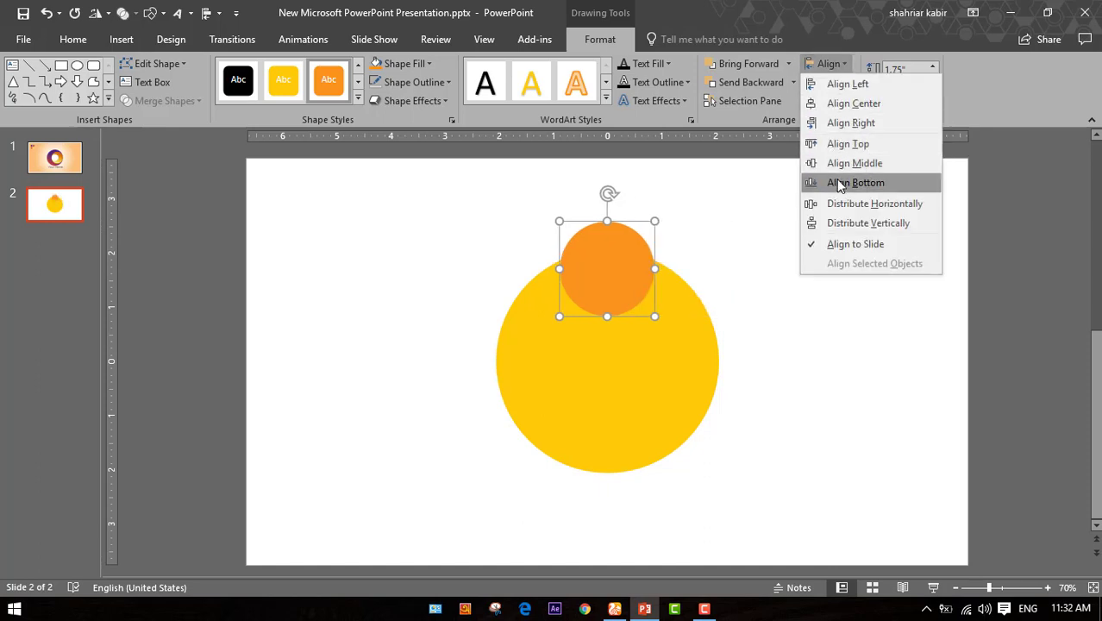
pyautogui.click(841, 163)
pyautogui.click(808, 300)
# - Subtract the orange circle from the yellow one to form a ring
pyautogui.moveTo(483, 204); pyautogui.dragTo(848, 562)
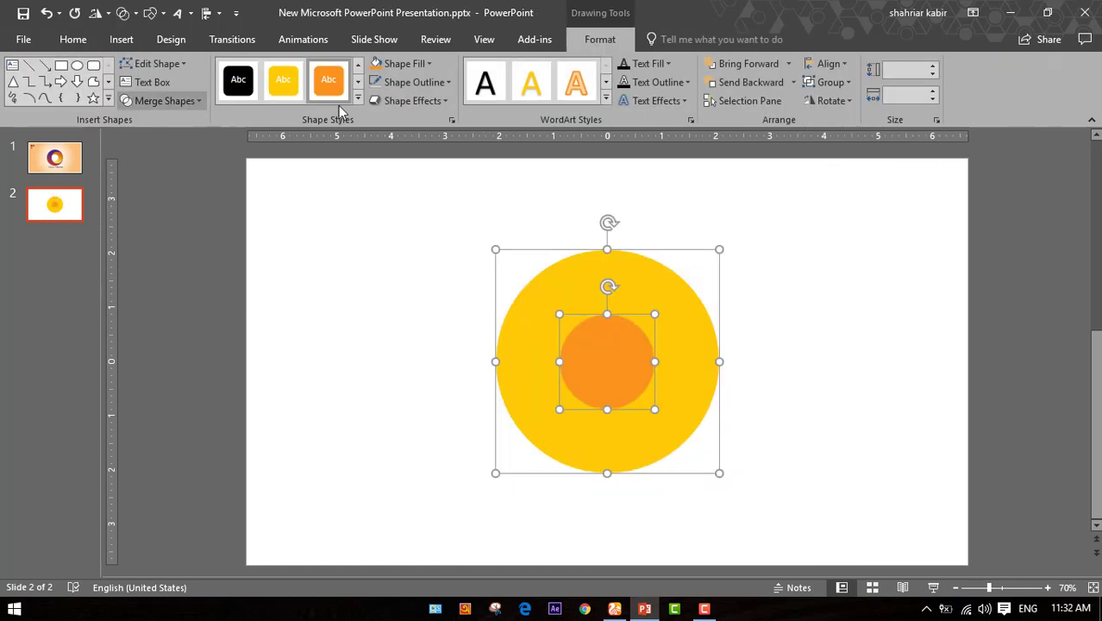
pyautogui.click(197, 104)
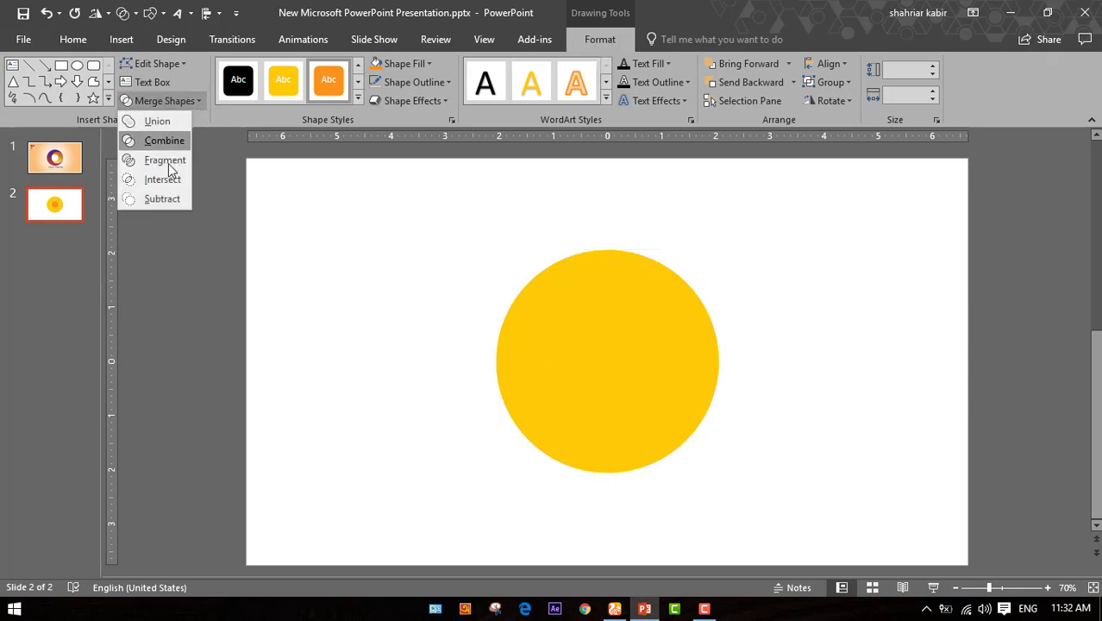
pyautogui.click(161, 196)
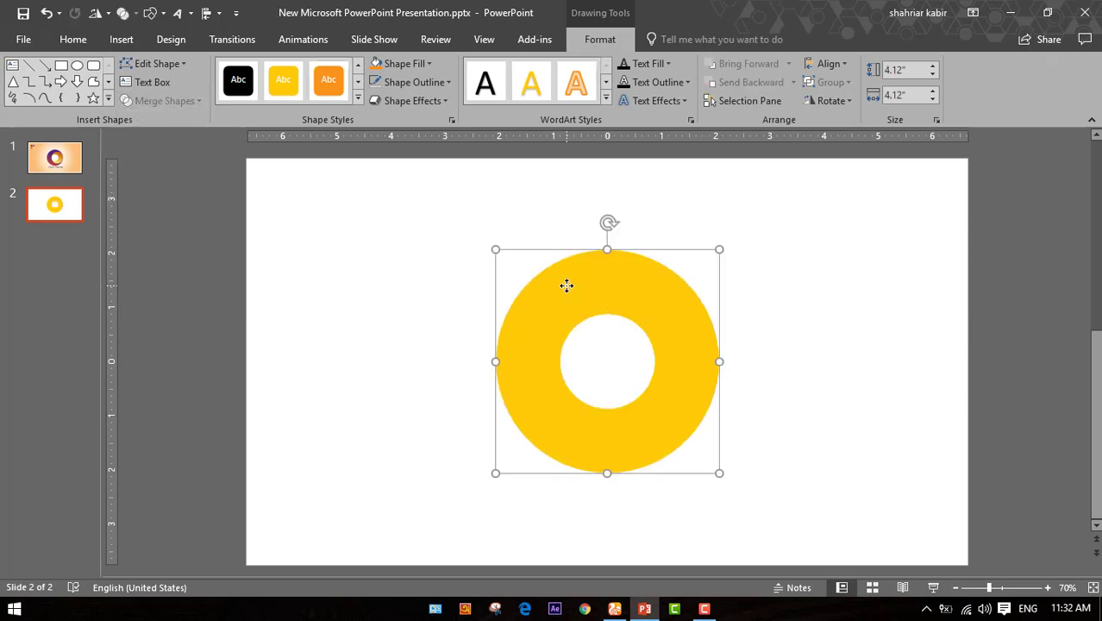
pyautogui.click(420, 312)
pyautogui.click(121, 39)
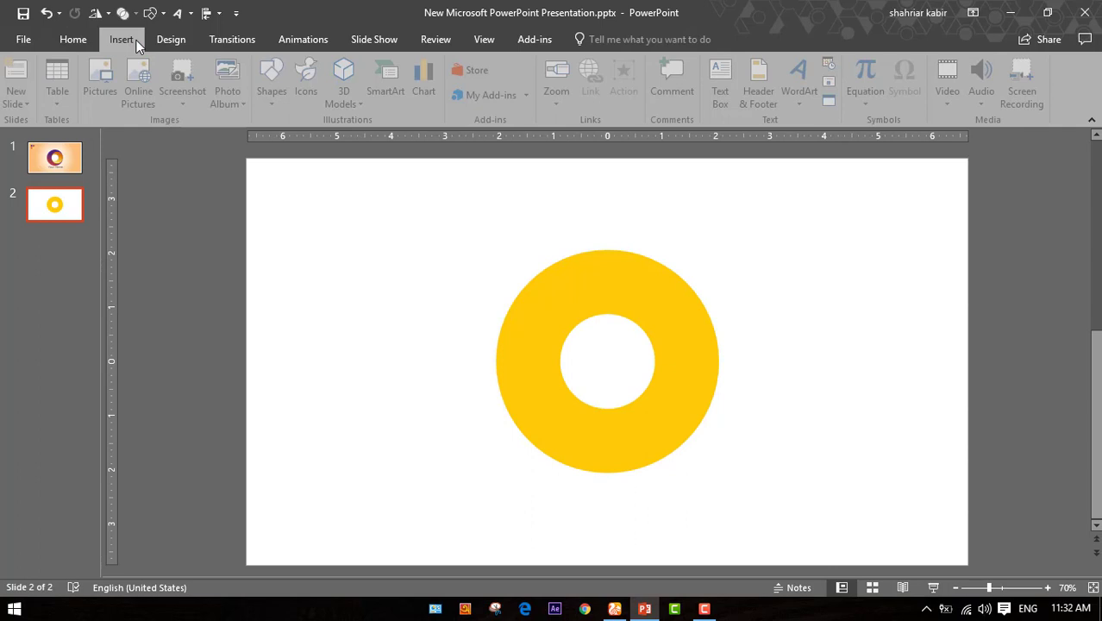
# - Draw a new circle right of the ring, size it 2.95 by 2.95 inches, and remove its outline
pyautogui.click(276, 82)
pyautogui.click(333, 135)
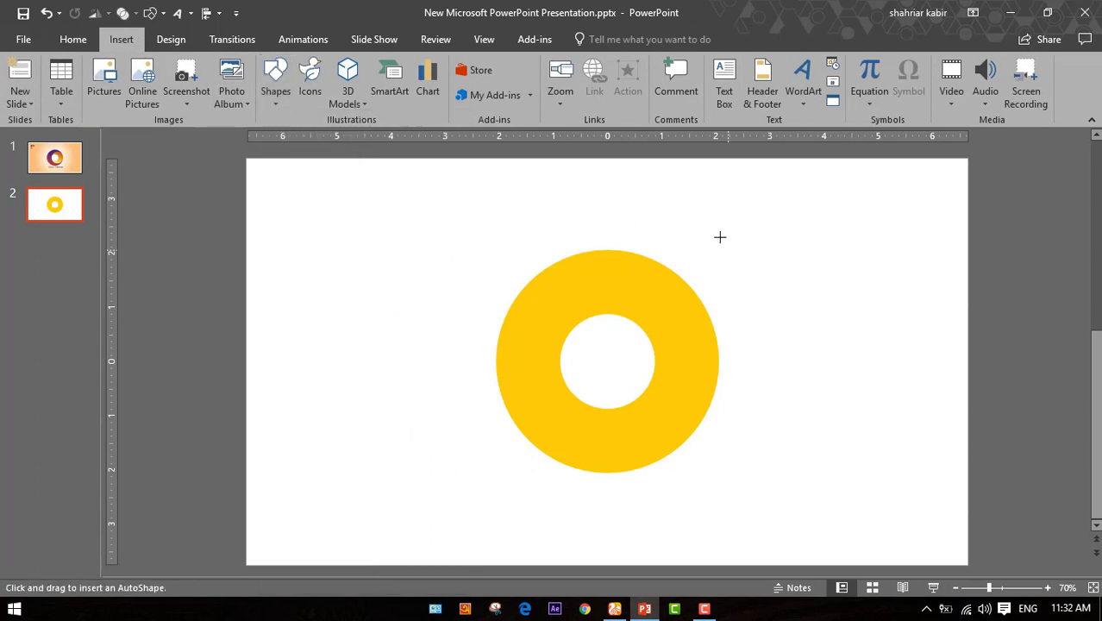
pyautogui.moveTo(709, 203); pyautogui.dragTo(868, 362)
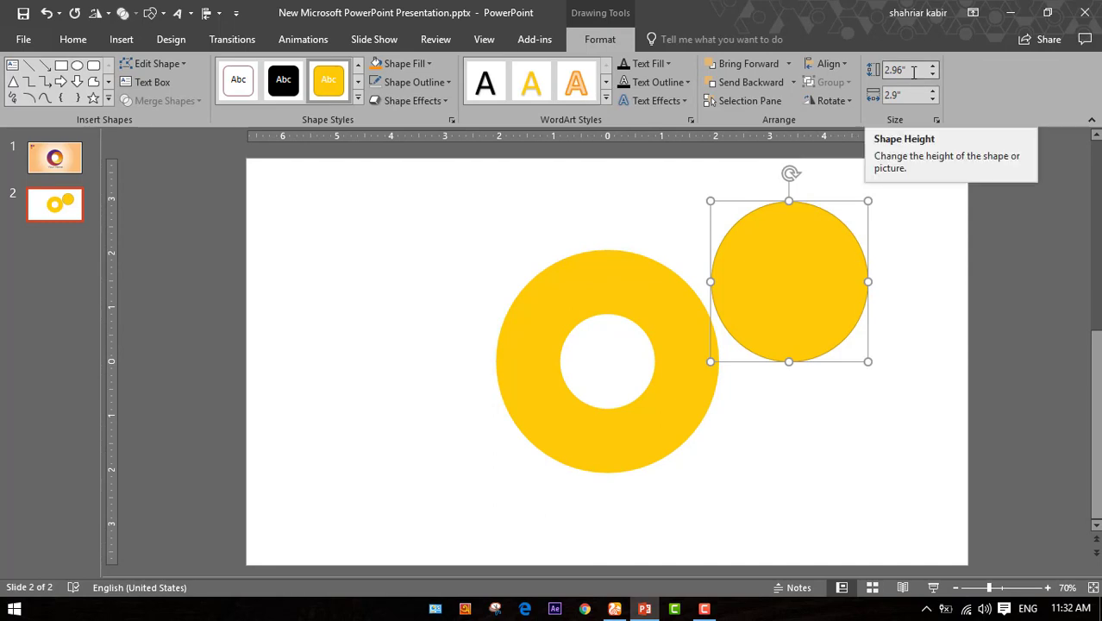
pyautogui.click(913, 72)
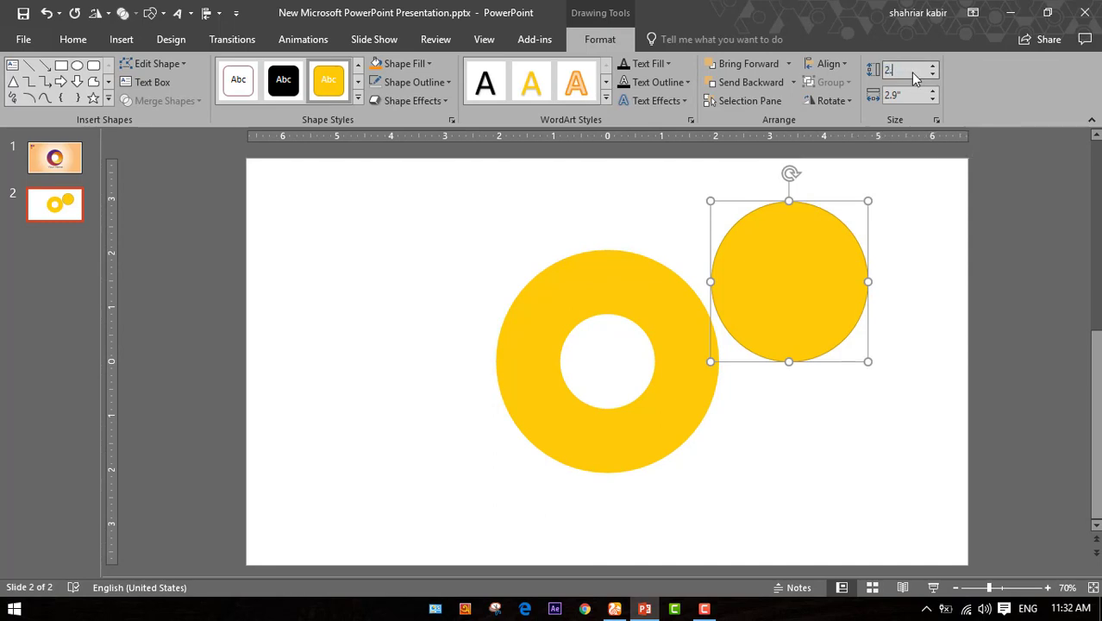
pyautogui.write('.95')
pyautogui.click(909, 95)
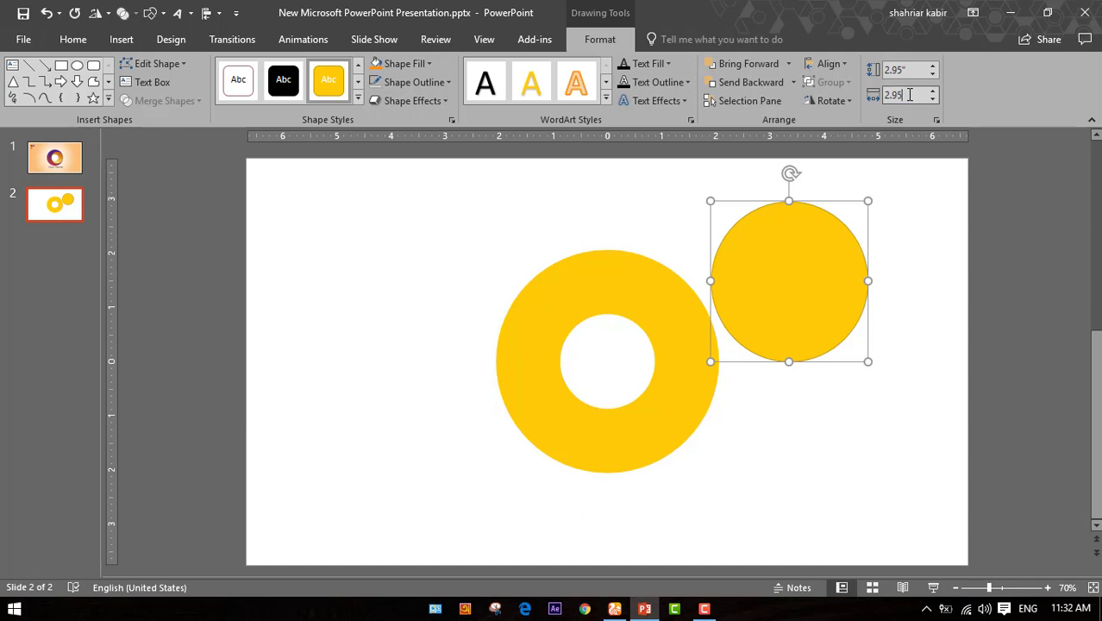
pyautogui.click(830, 387)
pyautogui.click(755, 263)
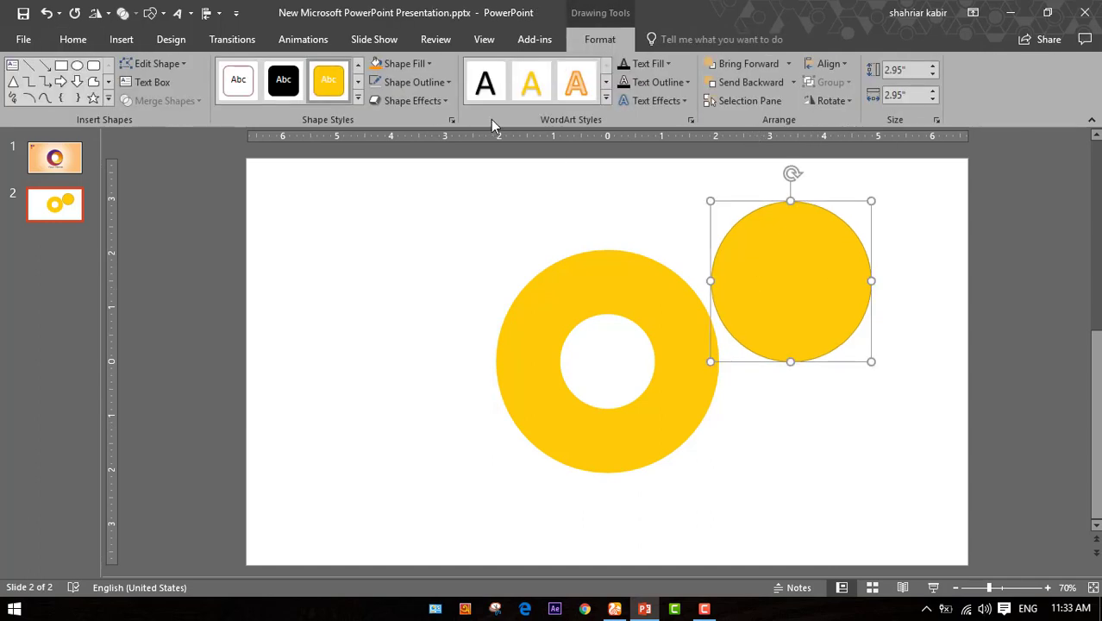
pyautogui.click(442, 87)
pyautogui.click(408, 255)
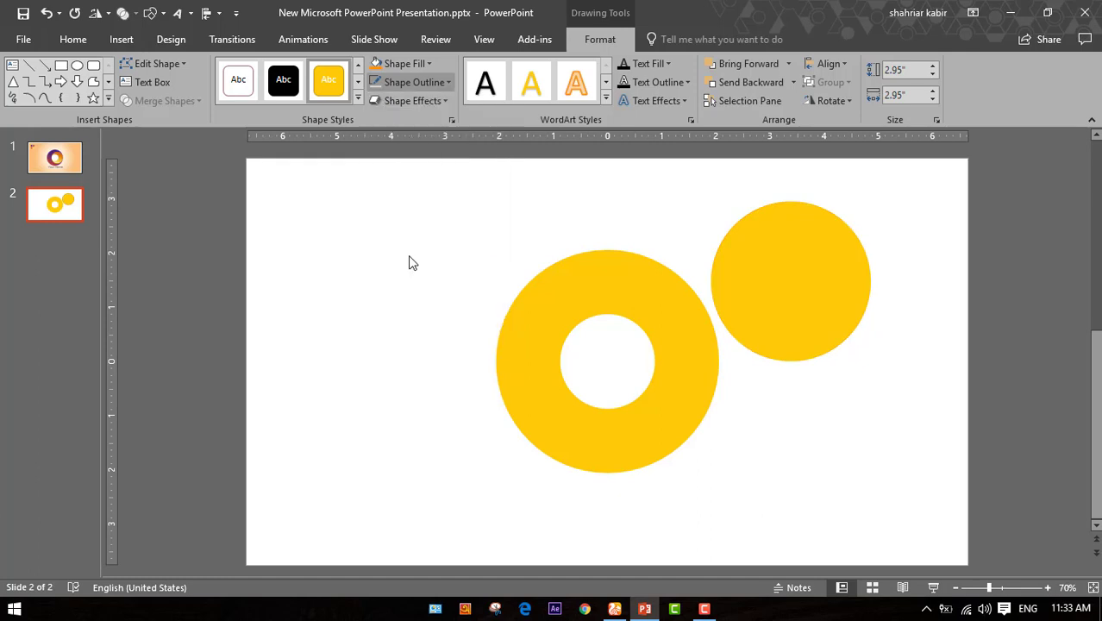
# - Fill the 2.95-inch circle red-orange and place it over the ring, flush with its right edge
pyautogui.click(429, 64)
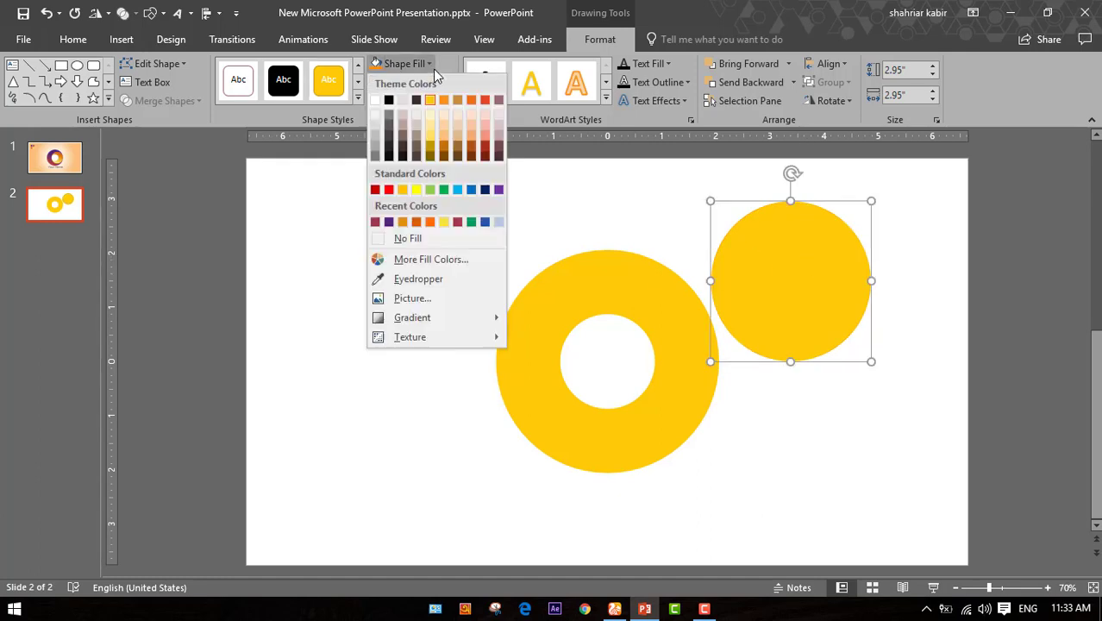
pyautogui.click(470, 97)
pyautogui.moveTo(799, 253); pyautogui.dragTo(659, 338)
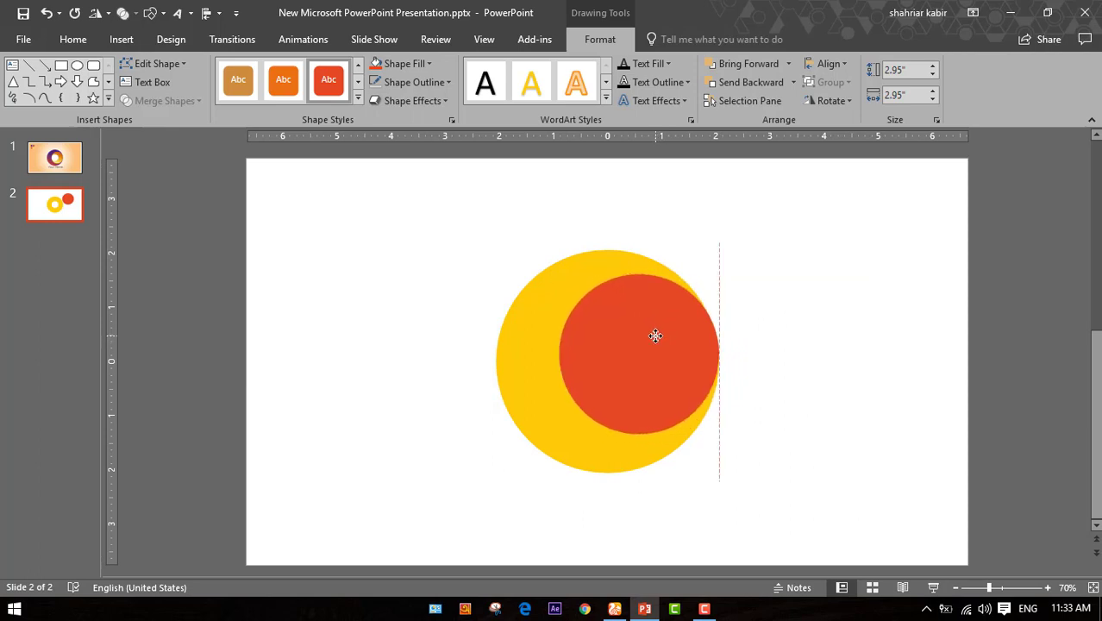
pyautogui.moveTo(628, 352); pyautogui.dragTo(634, 354)
pyautogui.click(769, 384)
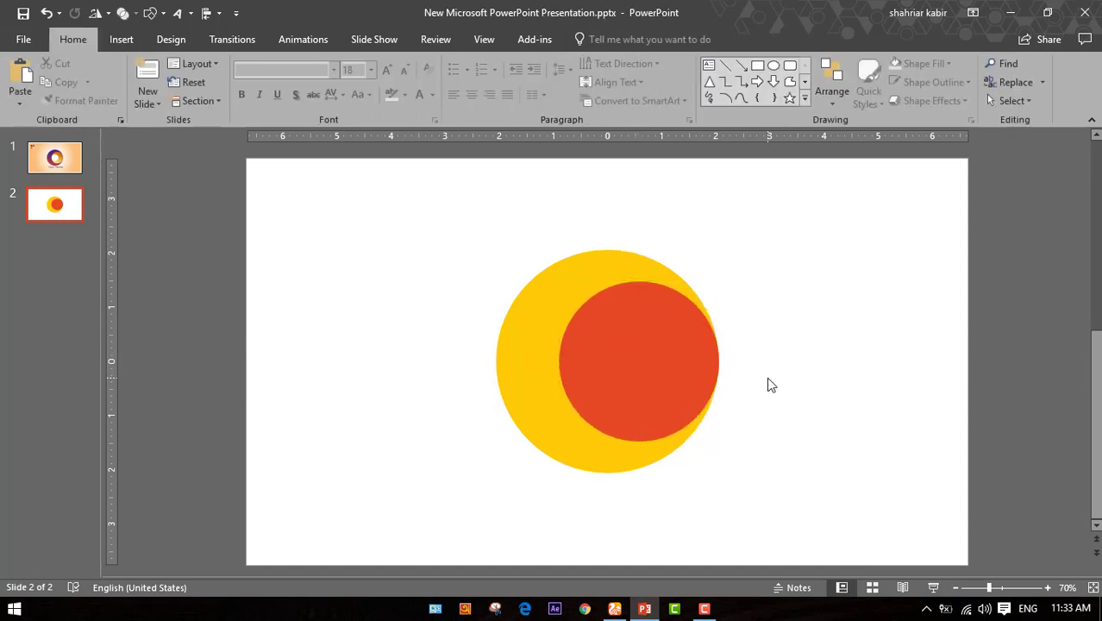
pyautogui.moveTo(412, 191); pyautogui.dragTo(812, 566)
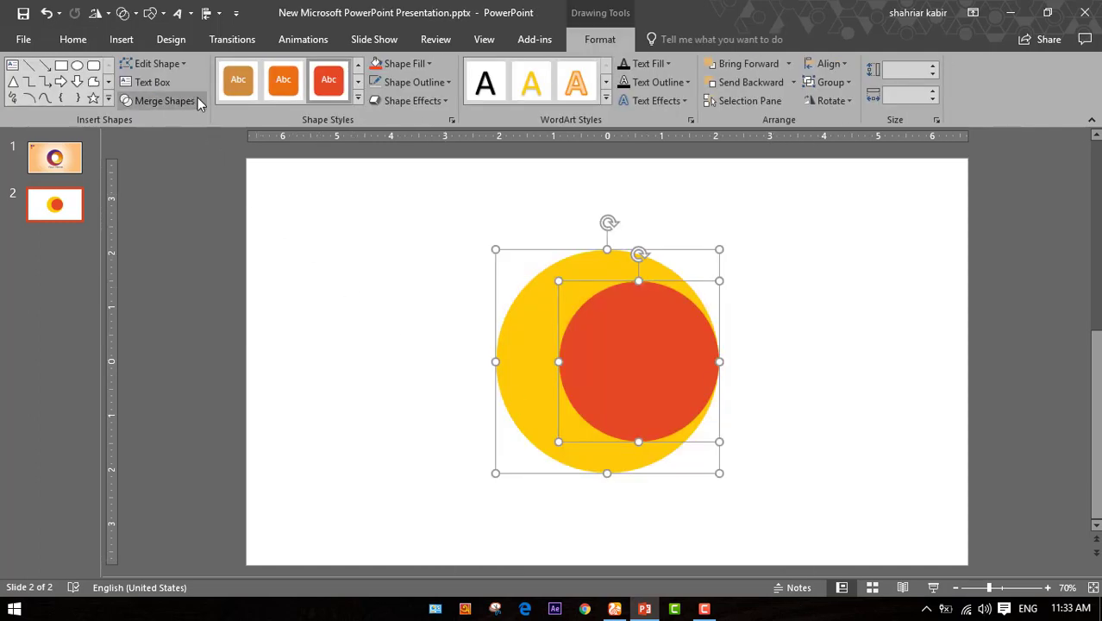
# - Fragment the overlapping shapes and delete the inner circle piece
pyautogui.click(198, 100)
pyautogui.click(165, 160)
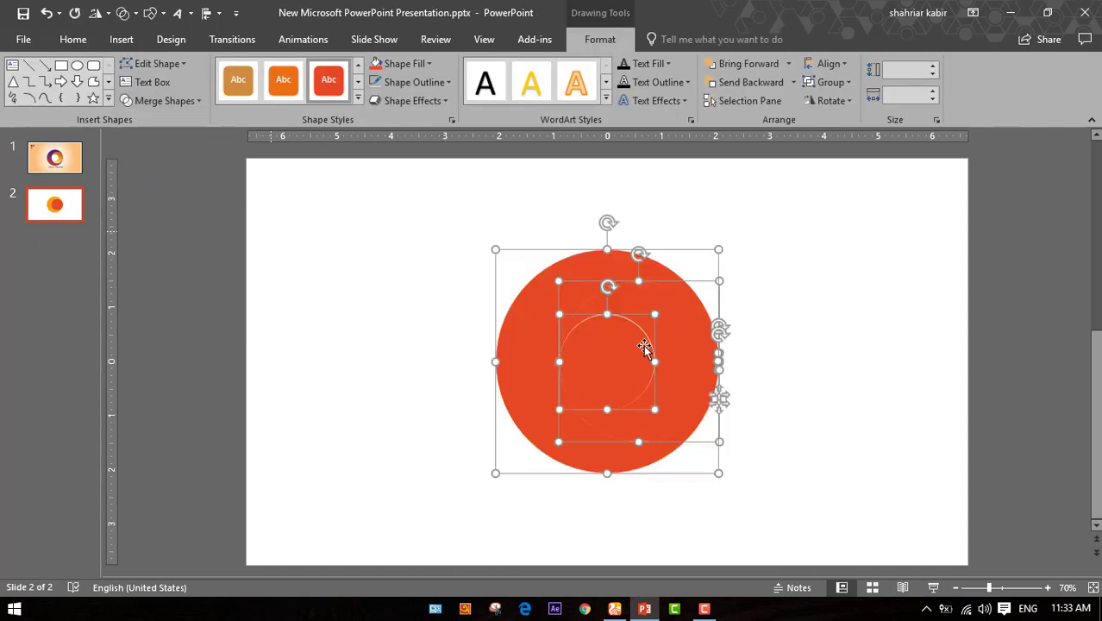
pyautogui.click(822, 367)
pyautogui.click(620, 359)
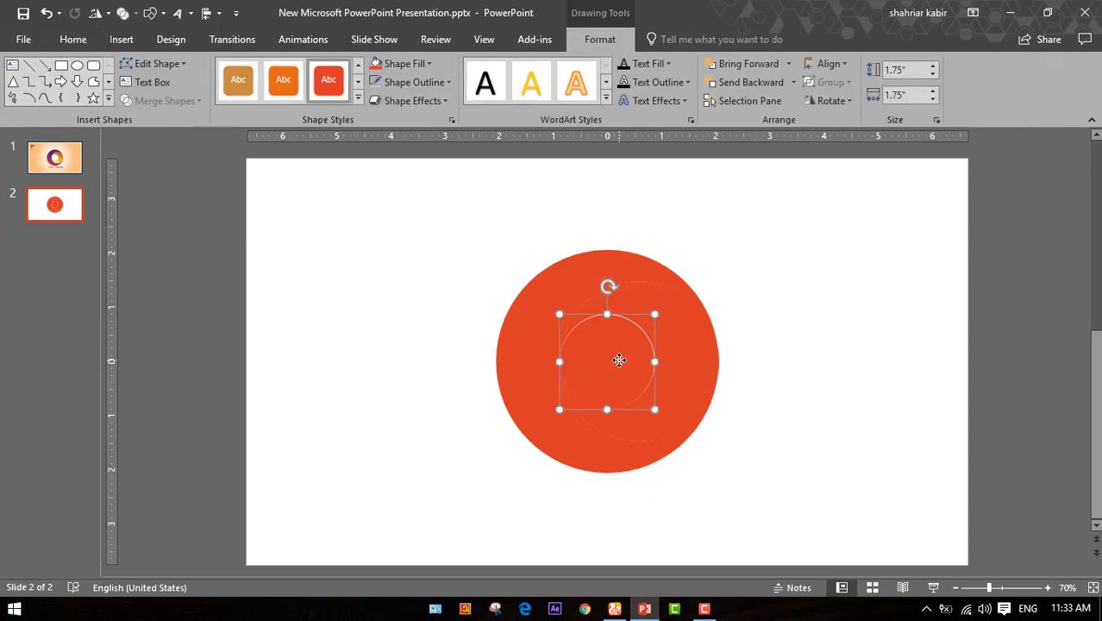
pyautogui.press('Delete')
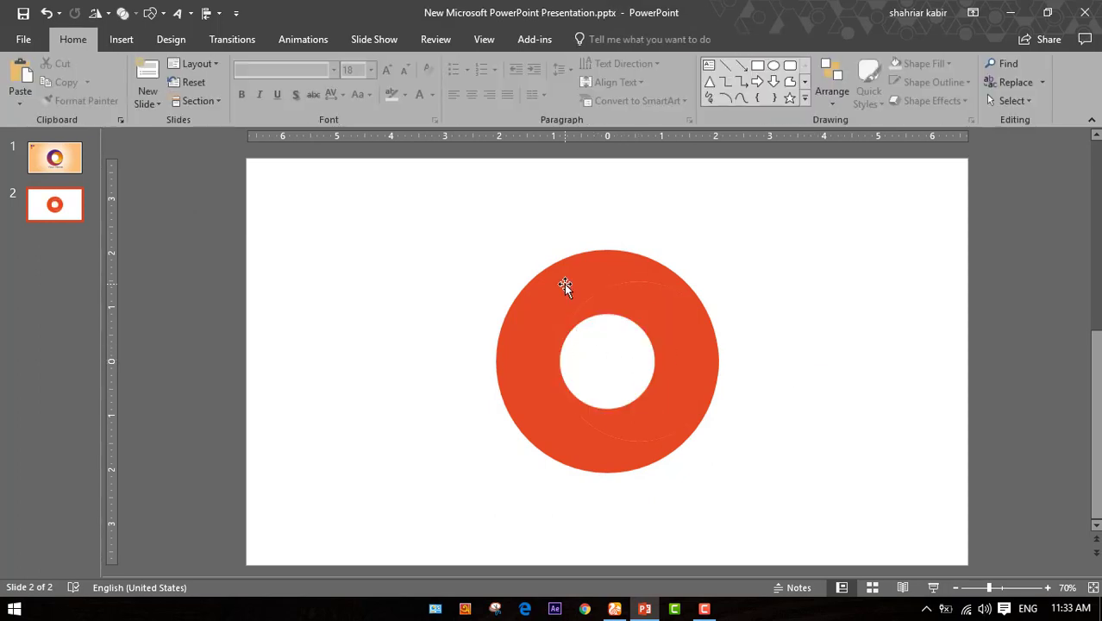
pyautogui.click(564, 284)
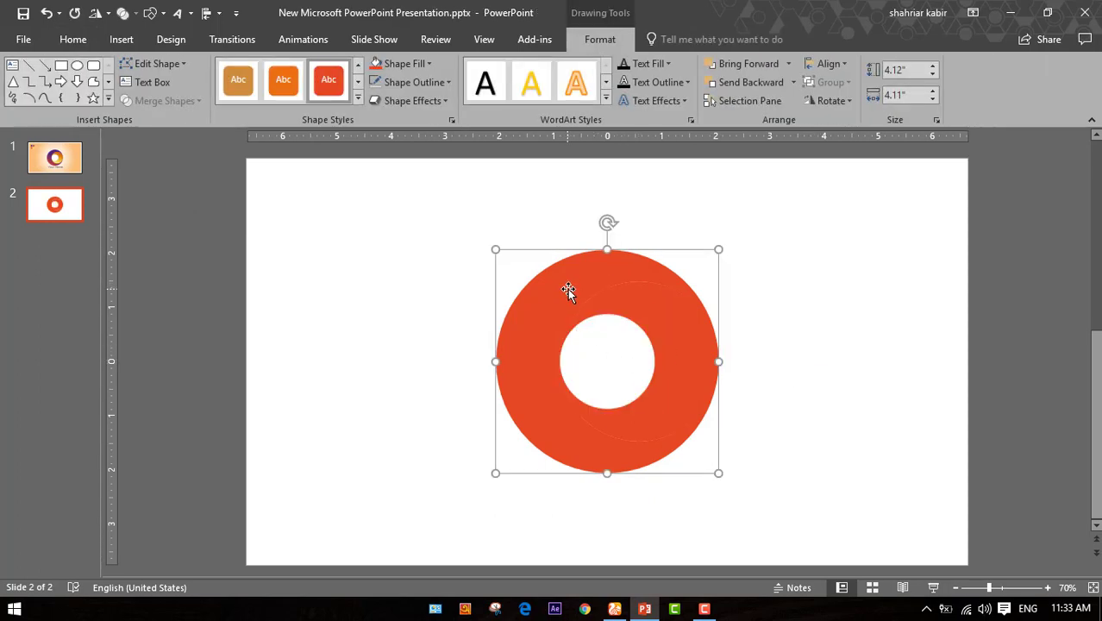
# - Fill the outer crescent fragment with light blue through Format Shape
pyautogui.rightClick(558, 280)
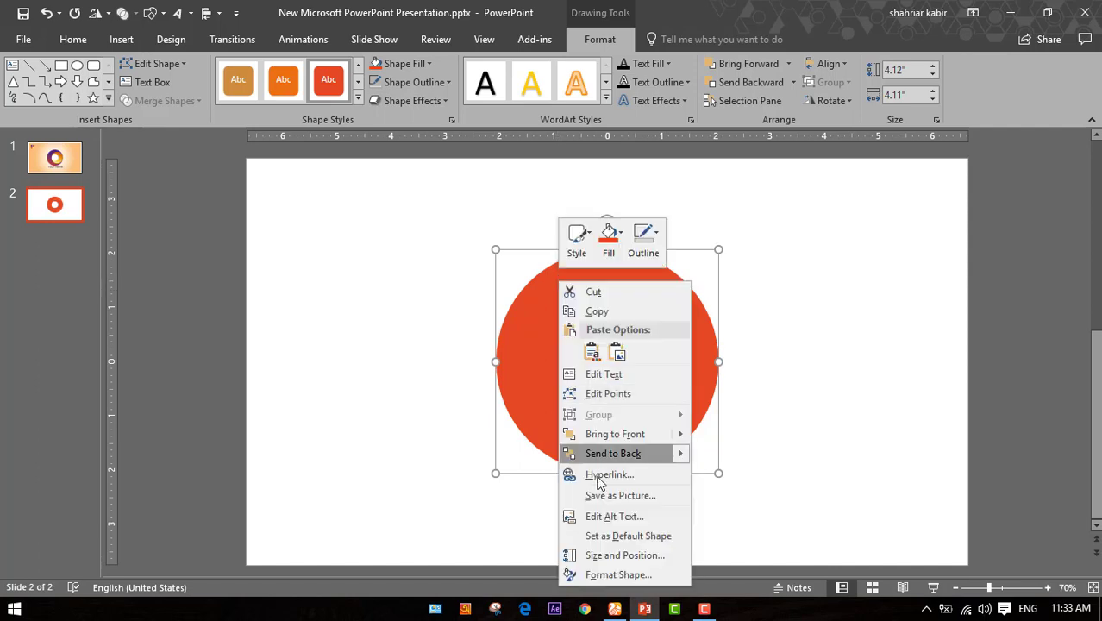
pyautogui.click(614, 575)
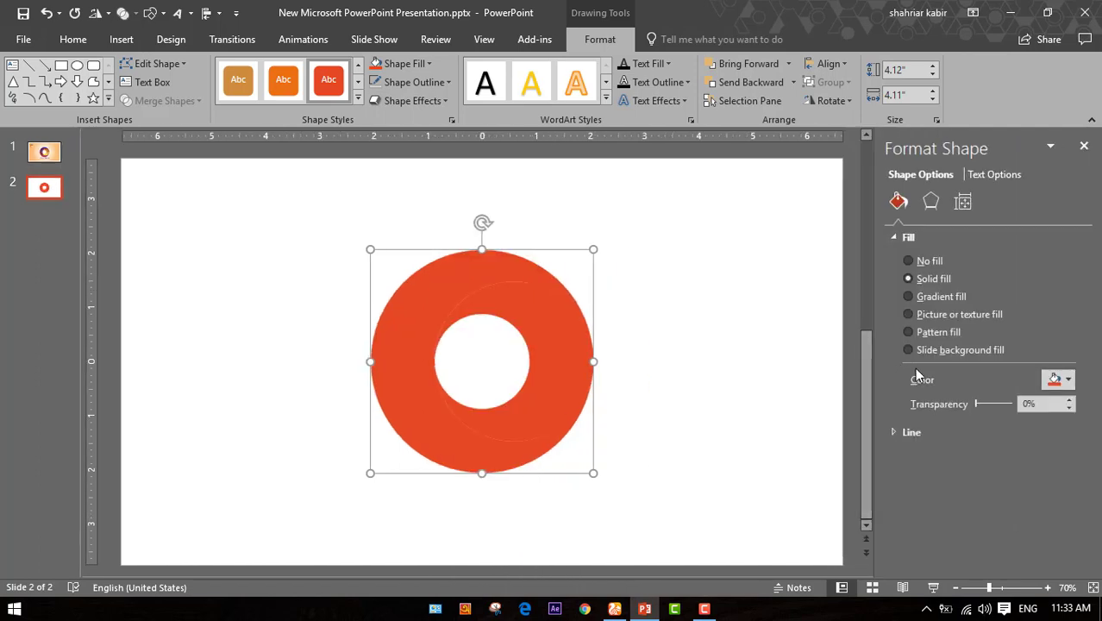
pyautogui.click(1068, 379)
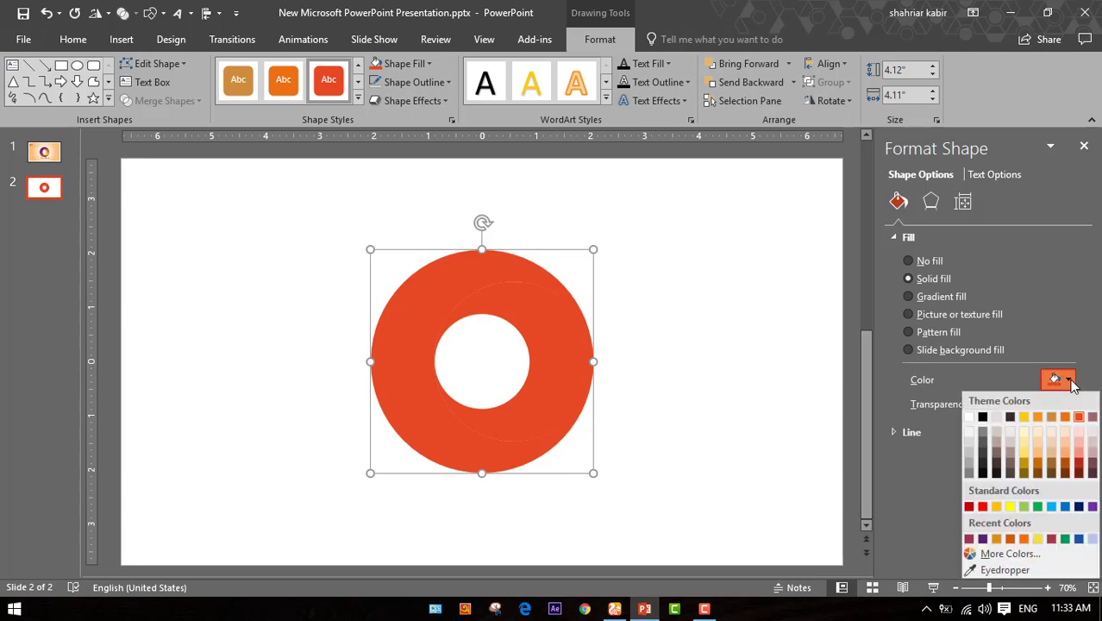
pyautogui.click(1054, 506)
pyautogui.click(733, 364)
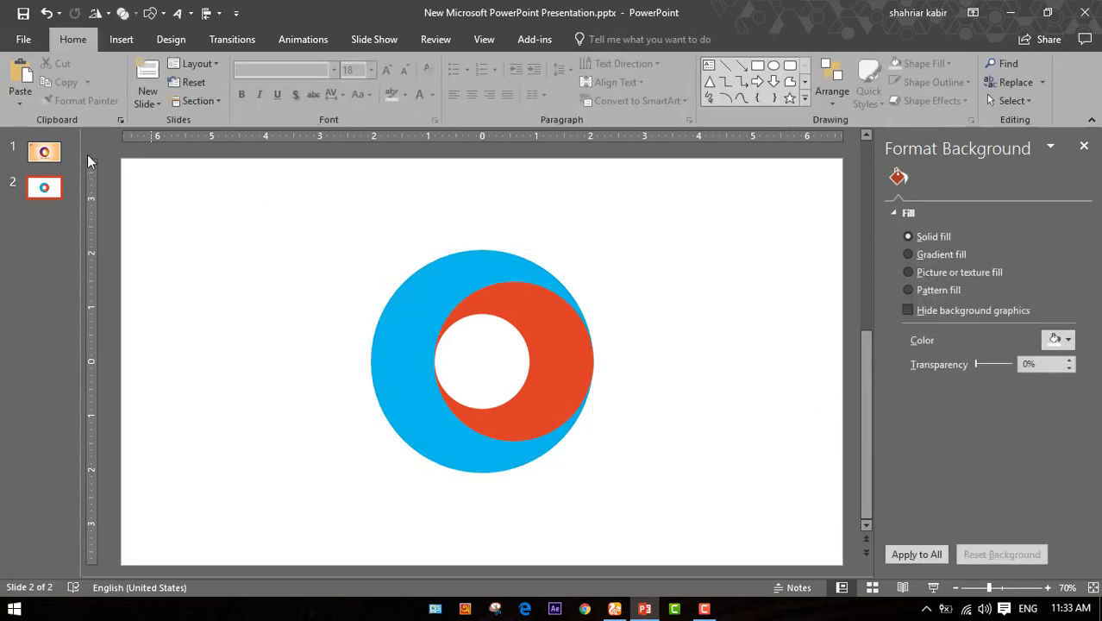
pyautogui.click(43, 155)
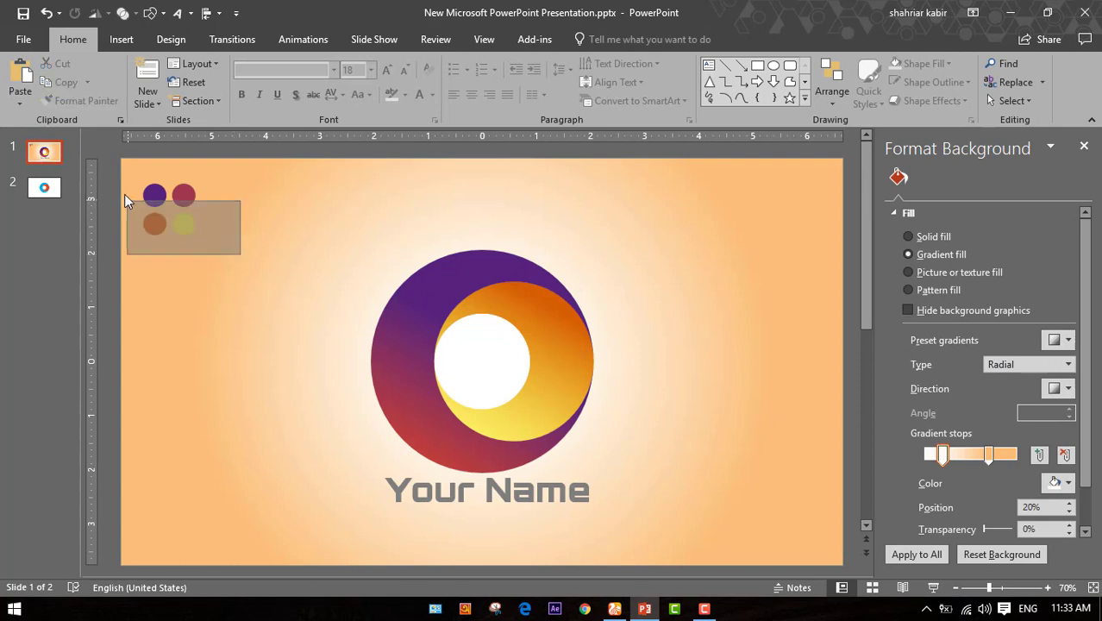
# - Copy the purple, maroon, orange and yellow colour circles from slide 1 onto slide 2
pyautogui.moveTo(240, 260); pyautogui.dragTo(120, 175)
pyautogui.press('pagedown')
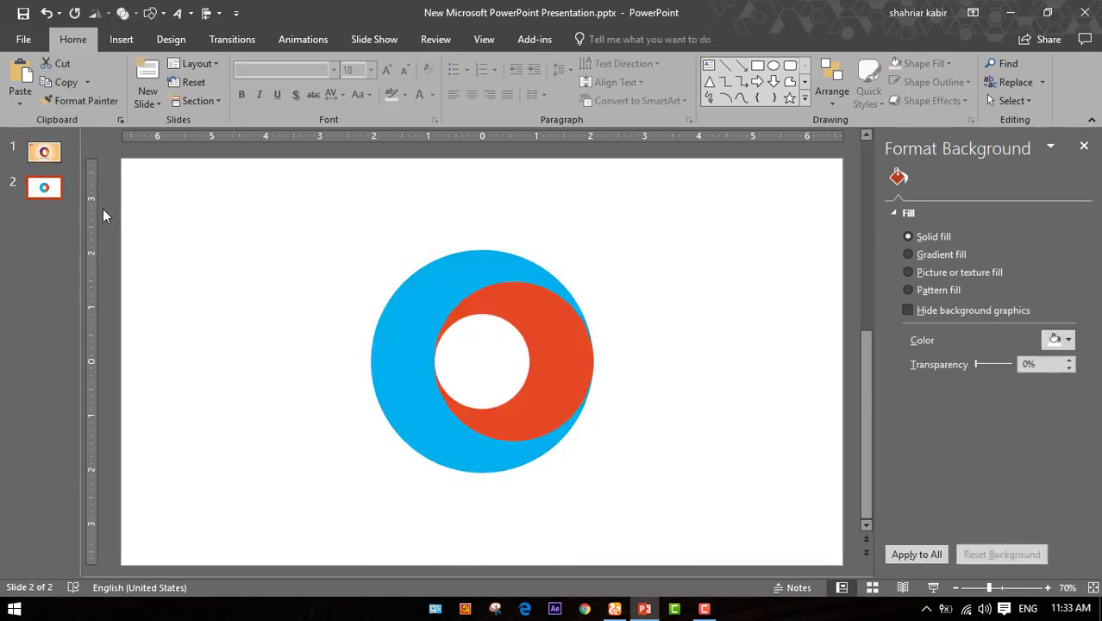
pyautogui.hotkey('ctrl', 'v')
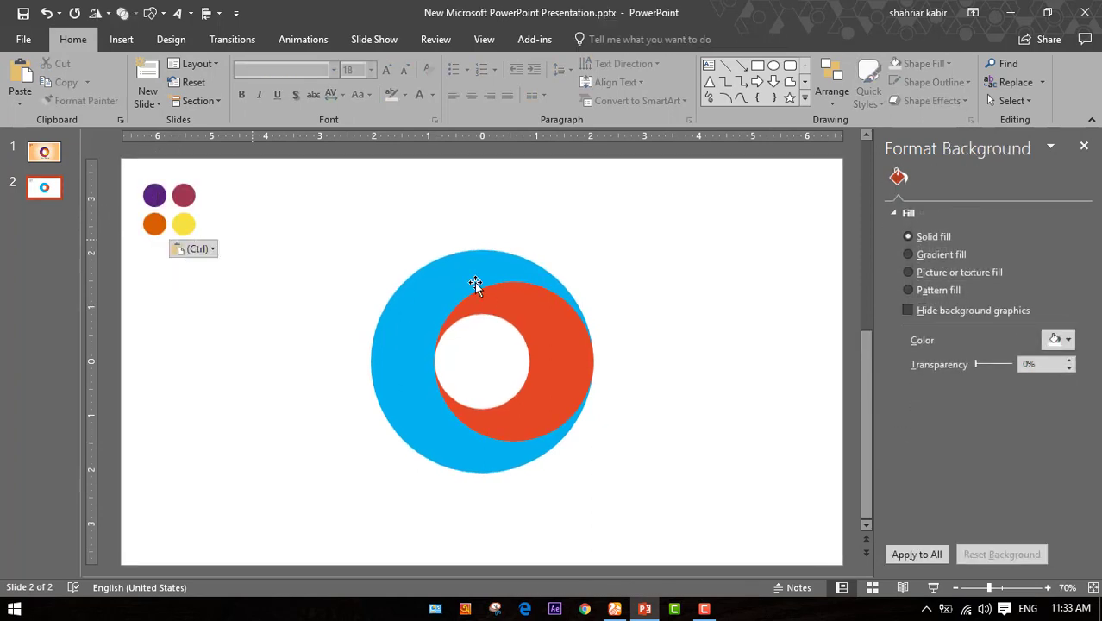
pyautogui.click(475, 283)
# - Give the crescent a gradient fill with its stops at 0% and 100%
pyautogui.click(933, 298)
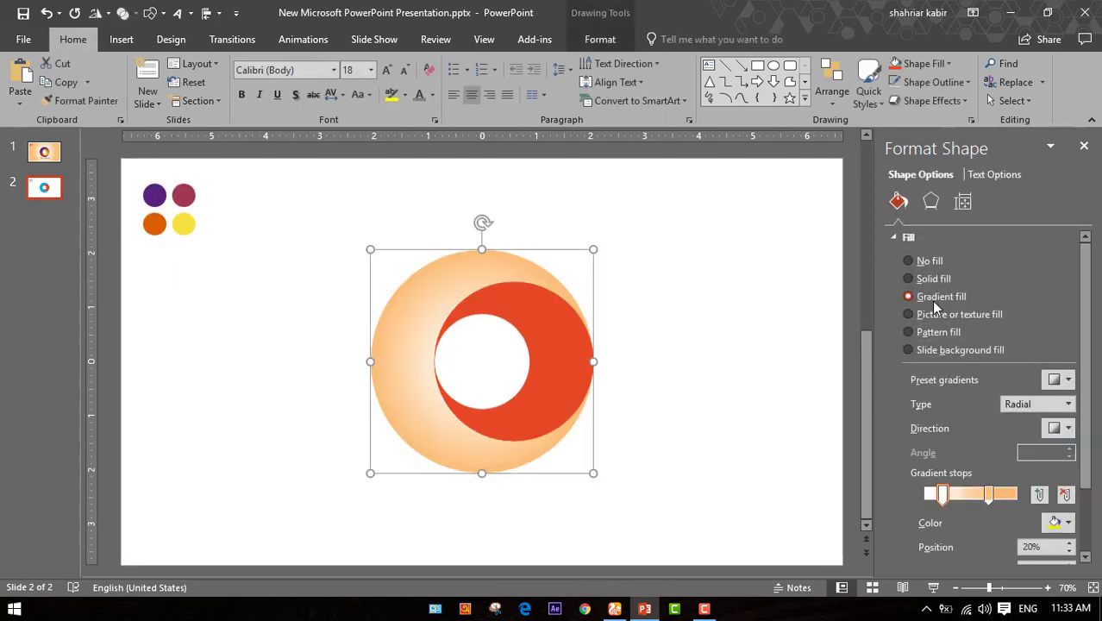
pyautogui.moveTo(927, 498); pyautogui.dragTo(921, 497)
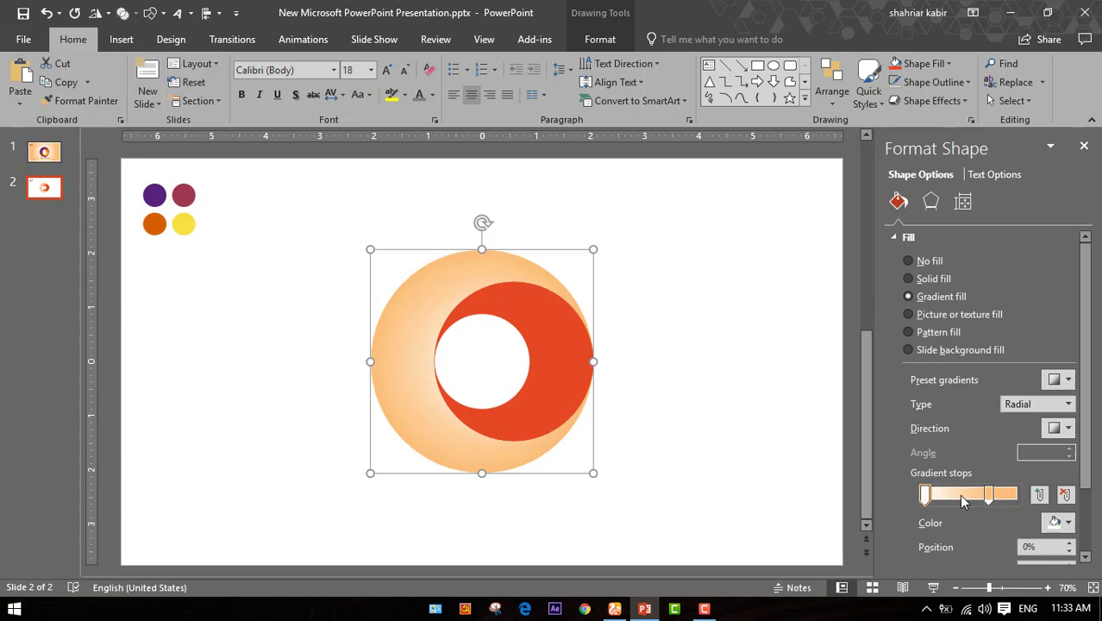
pyautogui.moveTo(988, 498); pyautogui.dragTo(1016, 497)
# - Set the gradient type to Radial and sample a stop colour from the slide with the eyedropper
pyautogui.click(1068, 404)
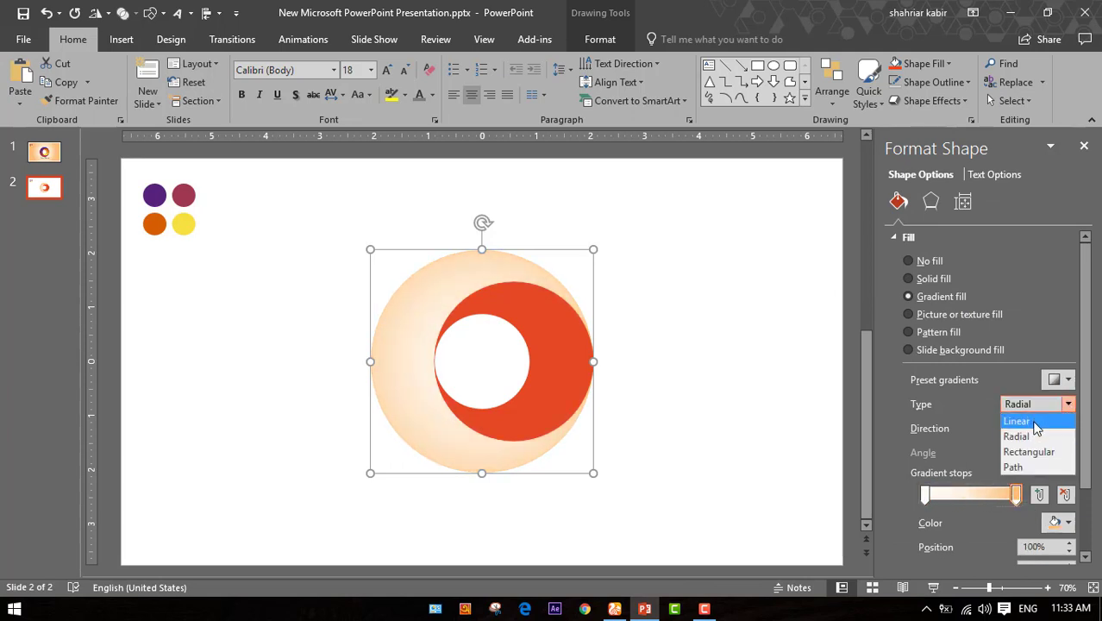
pyautogui.click(1037, 423)
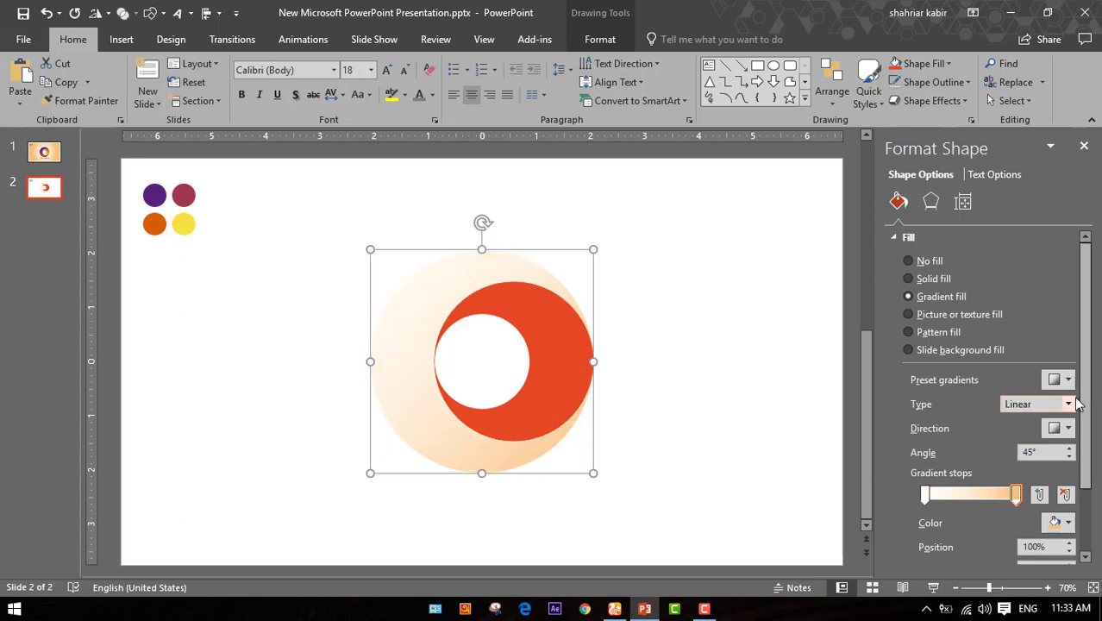
pyautogui.click(1069, 404)
pyautogui.click(1061, 435)
pyautogui.click(1064, 435)
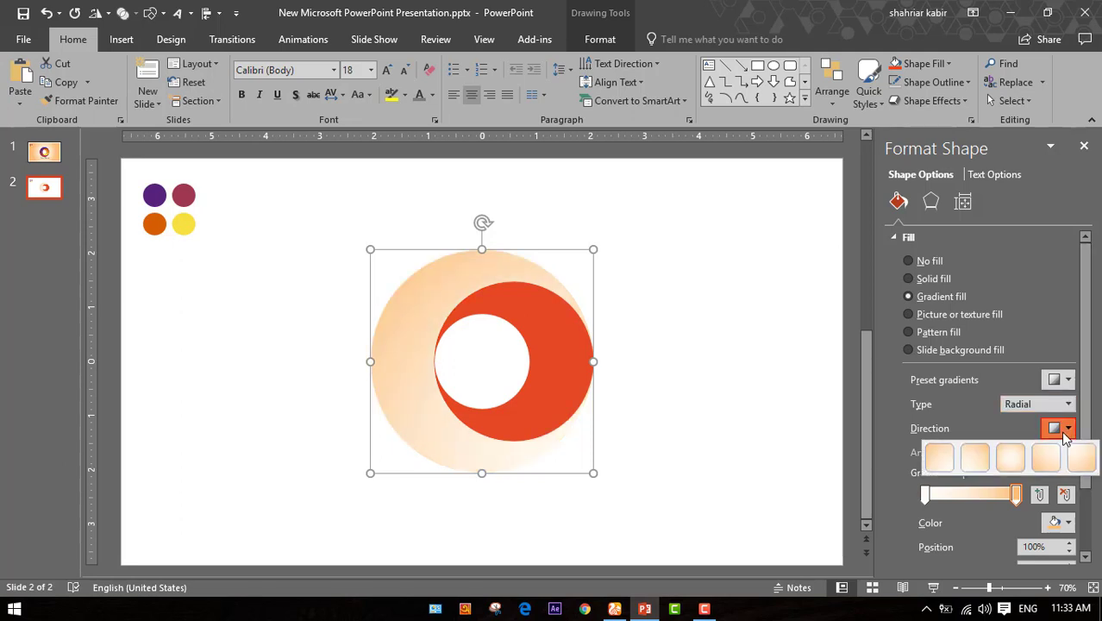
pyautogui.click(1064, 437)
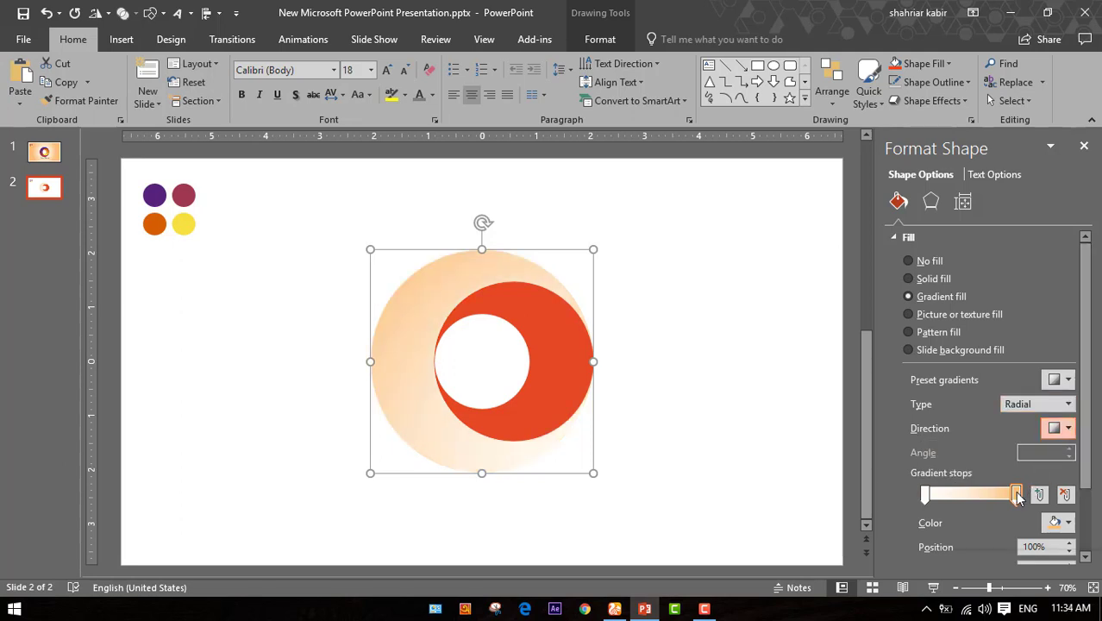
pyautogui.click(1059, 522)
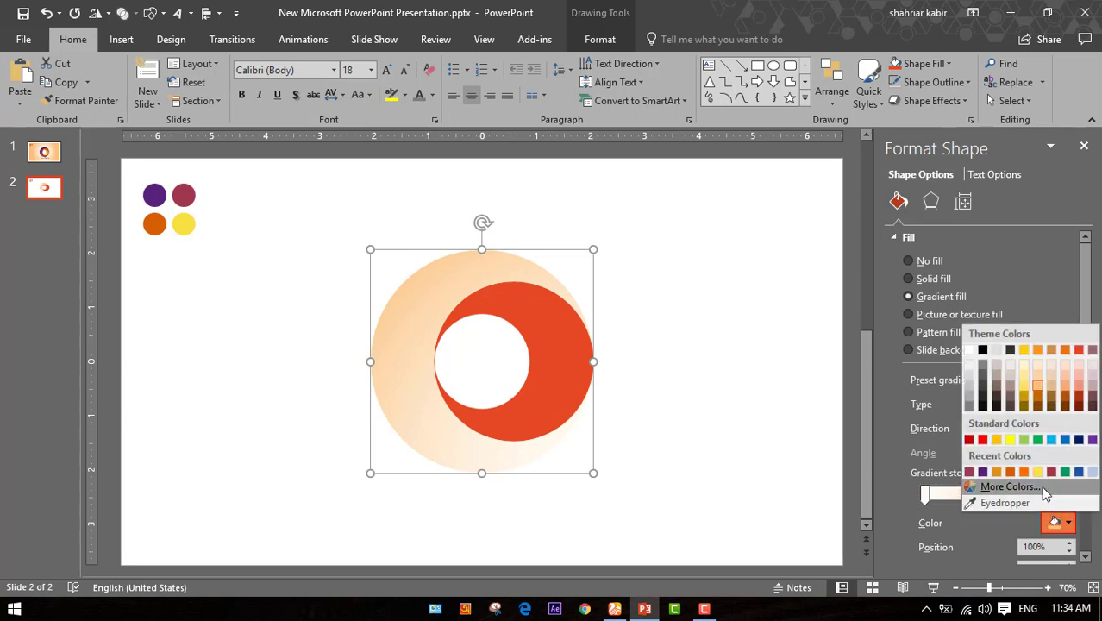
pyautogui.click(1006, 503)
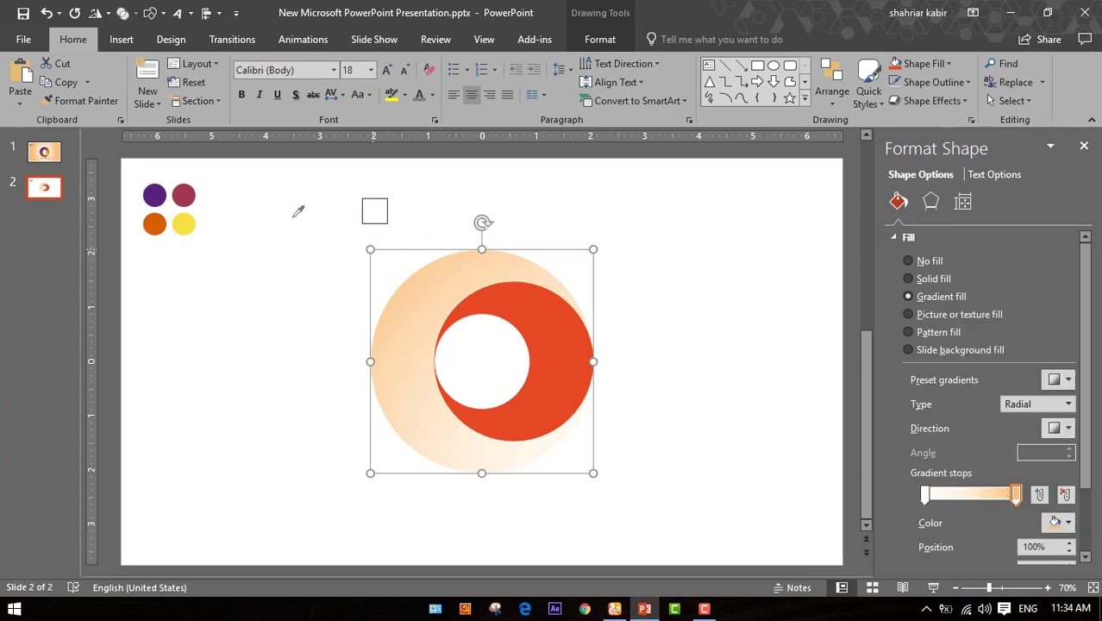
# - Sample the purple swatch into the outer ring's gradient stop and set its position to 55%
pyautogui.click(164, 190)
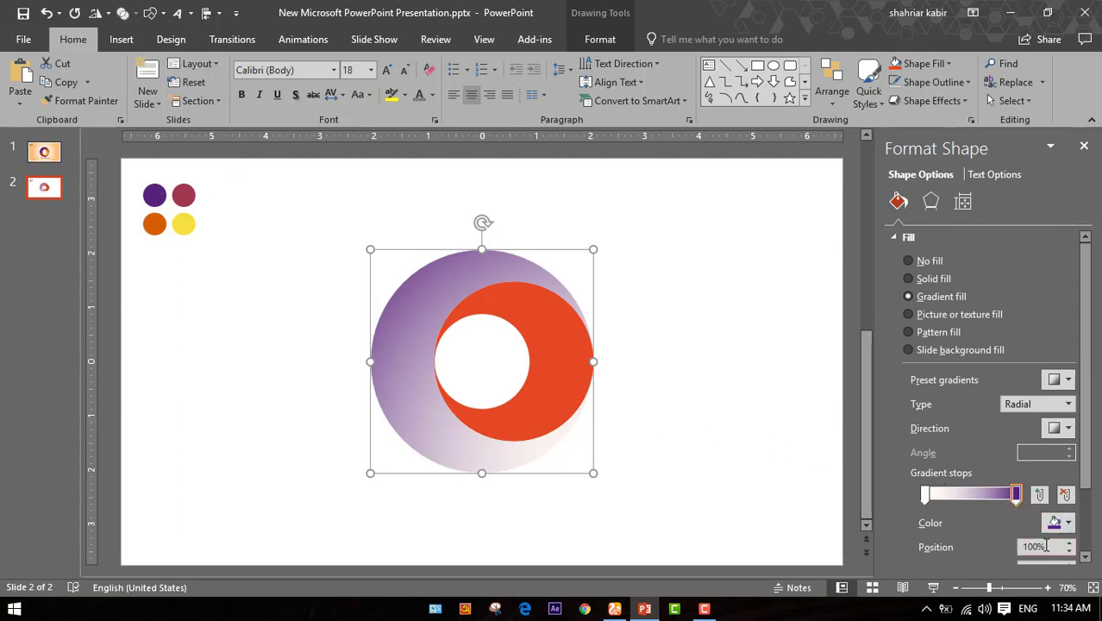
pyautogui.moveTo(1046, 545); pyautogui.dragTo(1020, 551)
pyautogui.write('55')
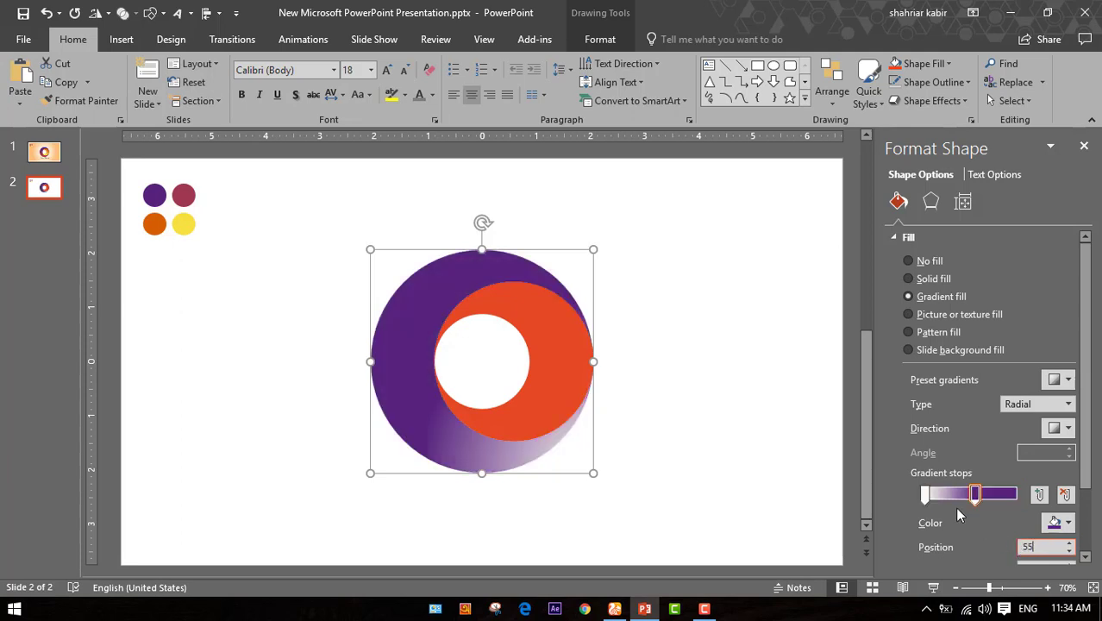
pyautogui.click(744, 429)
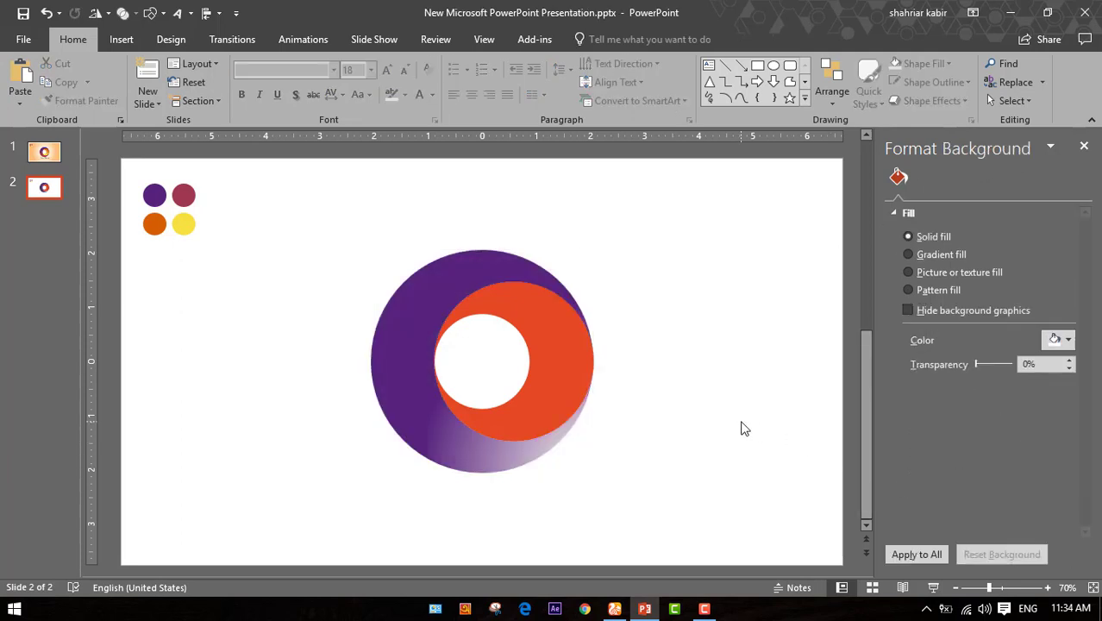
# - Sample the crimson swatch circle into the ring's first gradient stop with the eyedropper
pyautogui.click(429, 414)
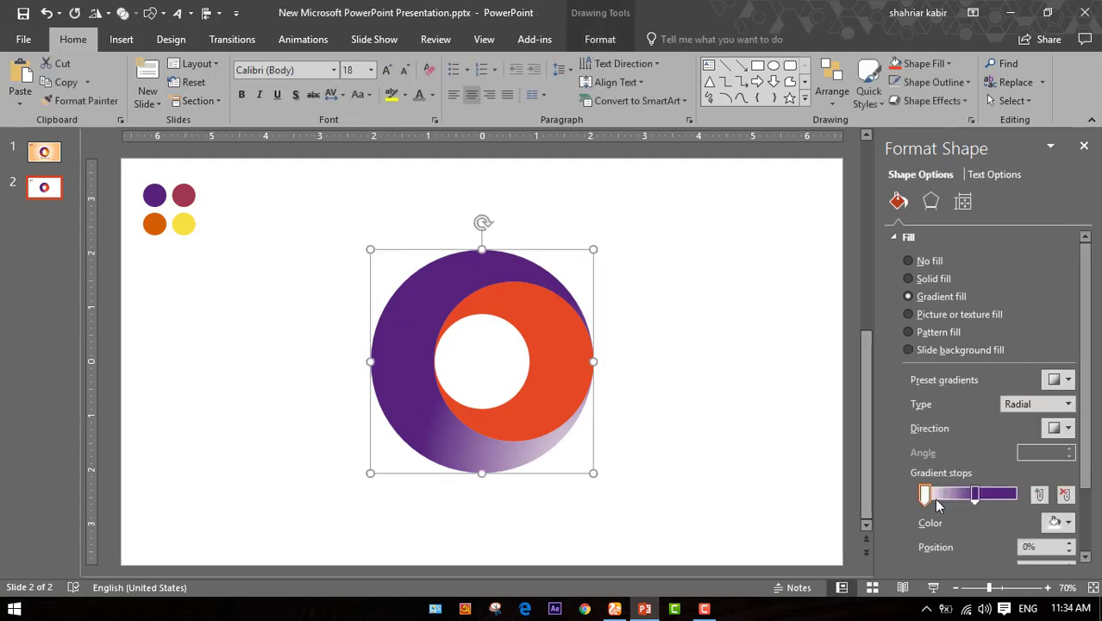
pyautogui.click(1069, 523)
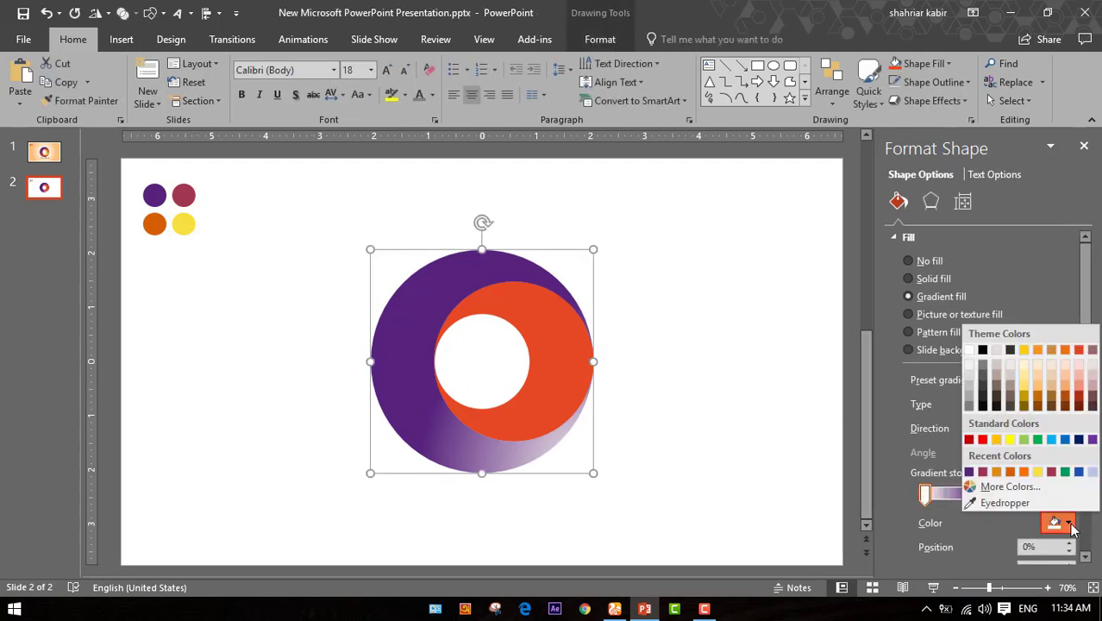
pyautogui.click(1034, 503)
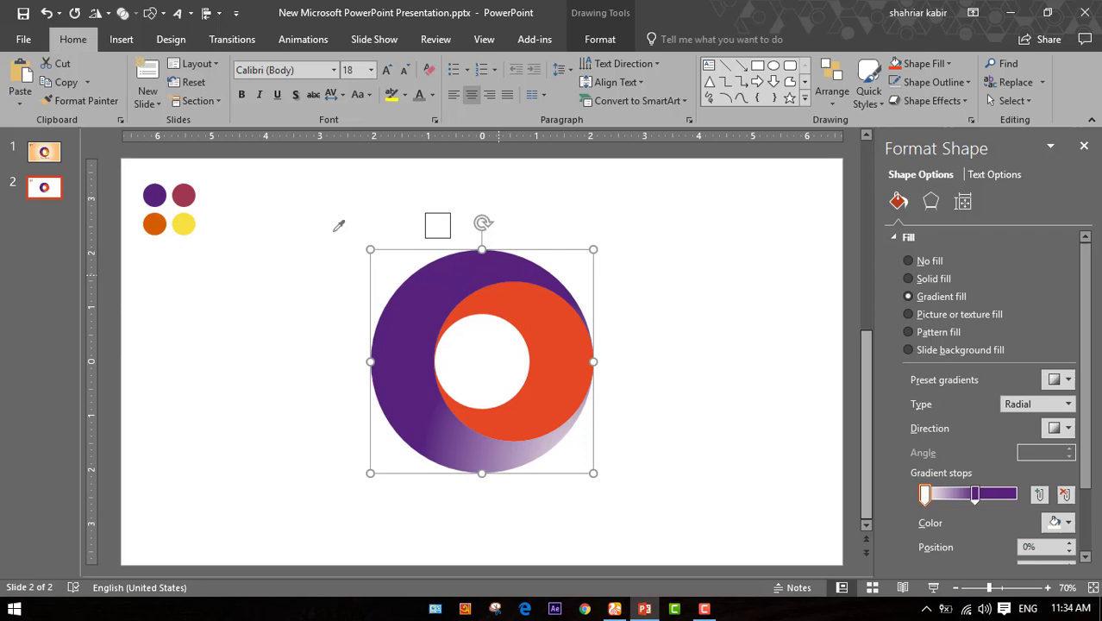
pyautogui.click(183, 195)
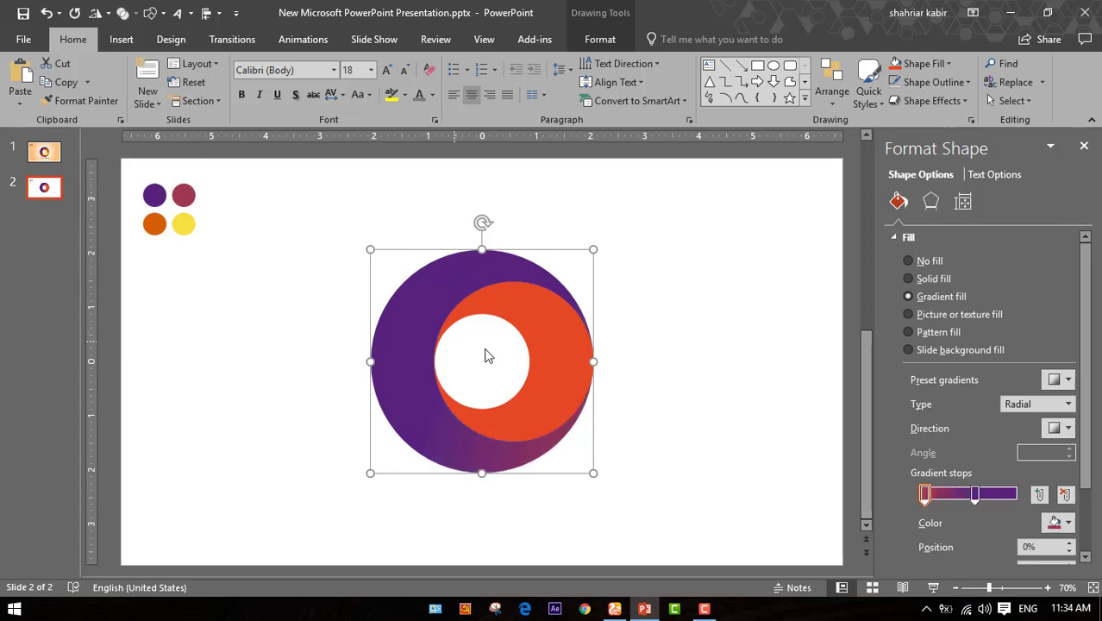
pyautogui.click(711, 440)
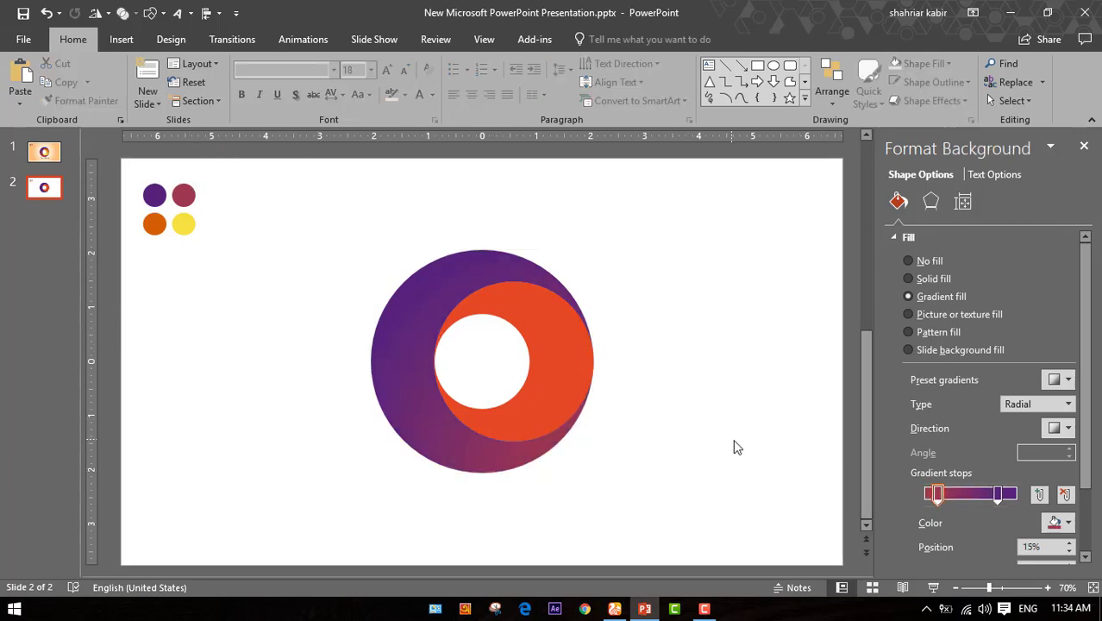
pyautogui.click(562, 369)
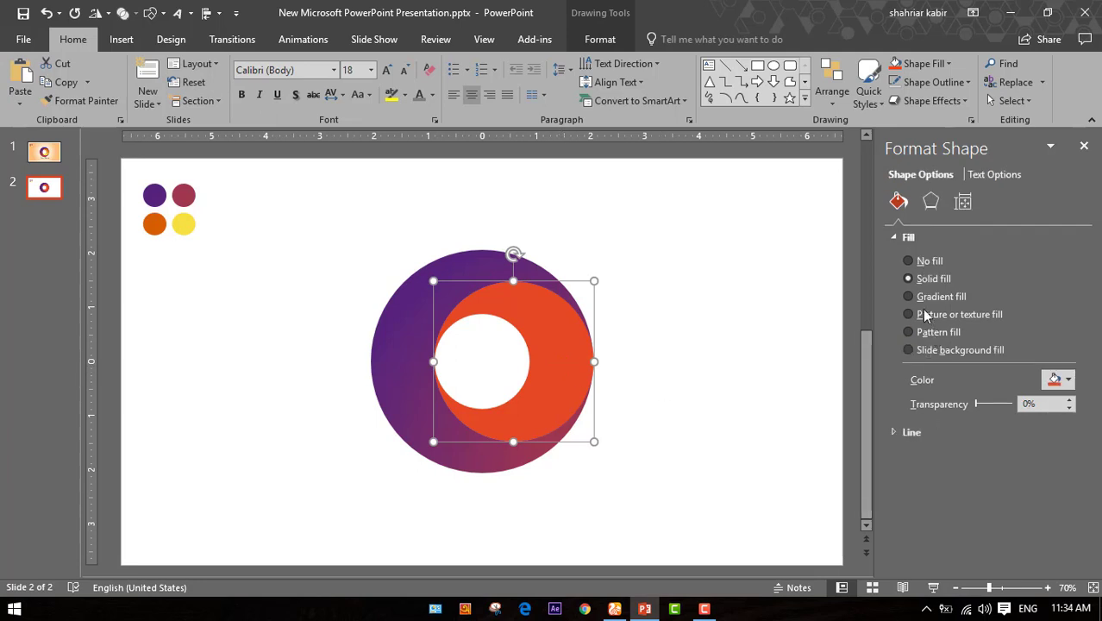
# - Give the inner crescent a gradient fill, move its left stop to 0%, and sample the orange swatch
pyautogui.click(922, 302)
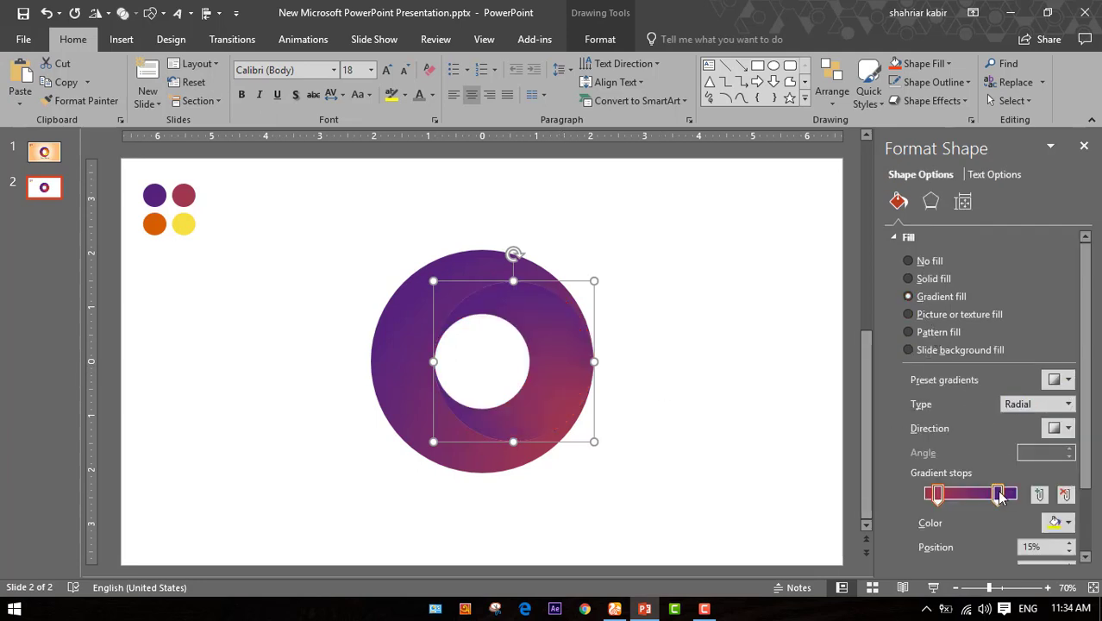
pyautogui.moveTo(937, 493); pyautogui.dragTo(924, 493)
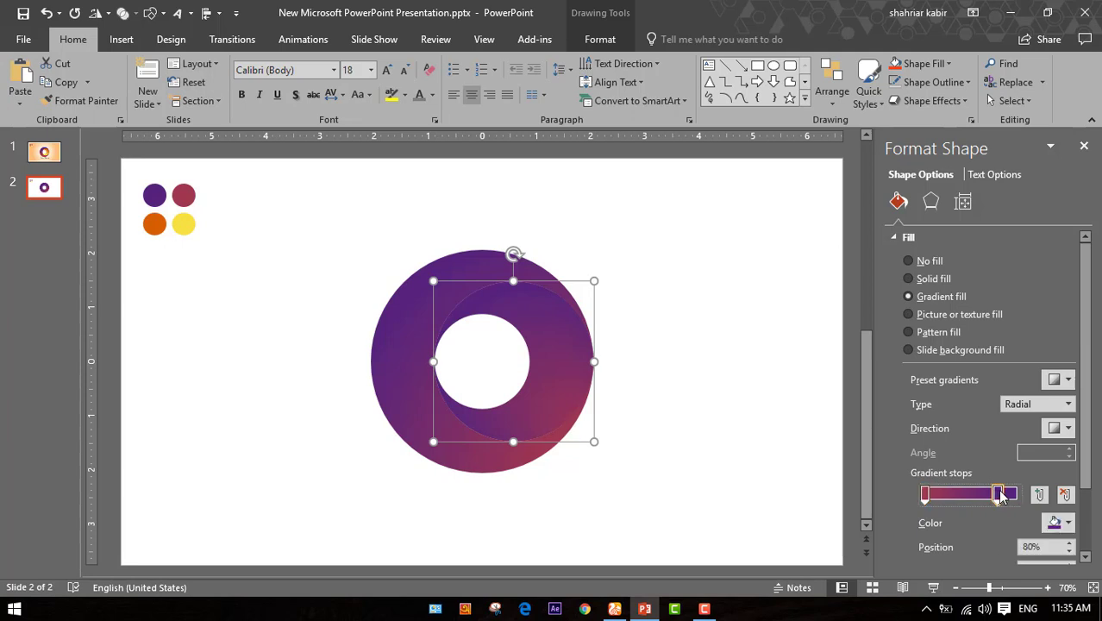
pyautogui.click(1068, 523)
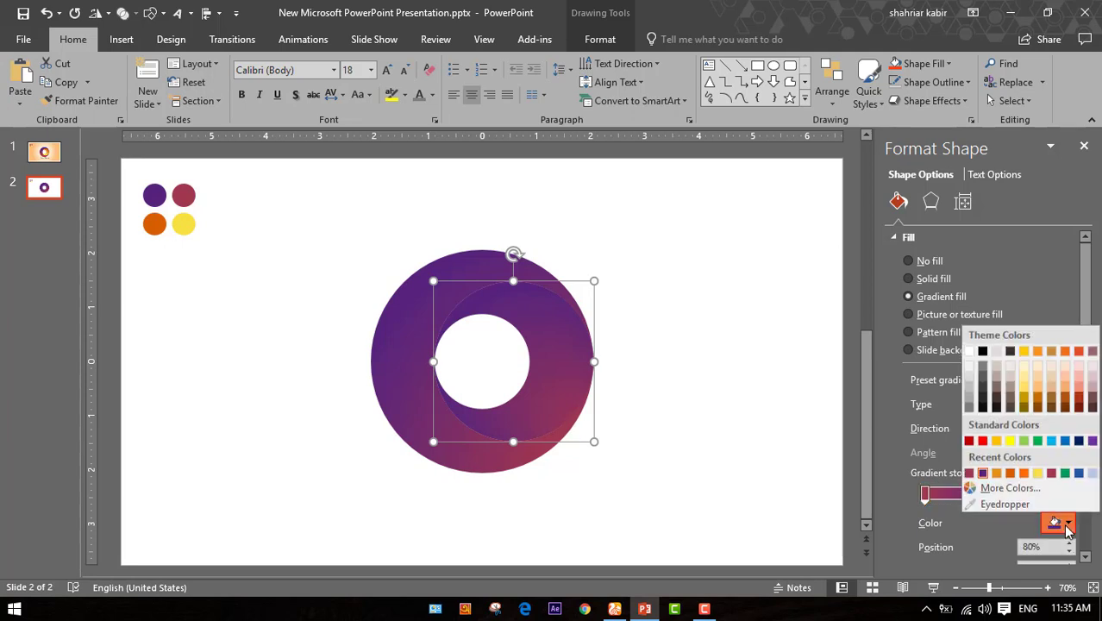
pyautogui.click(1004, 505)
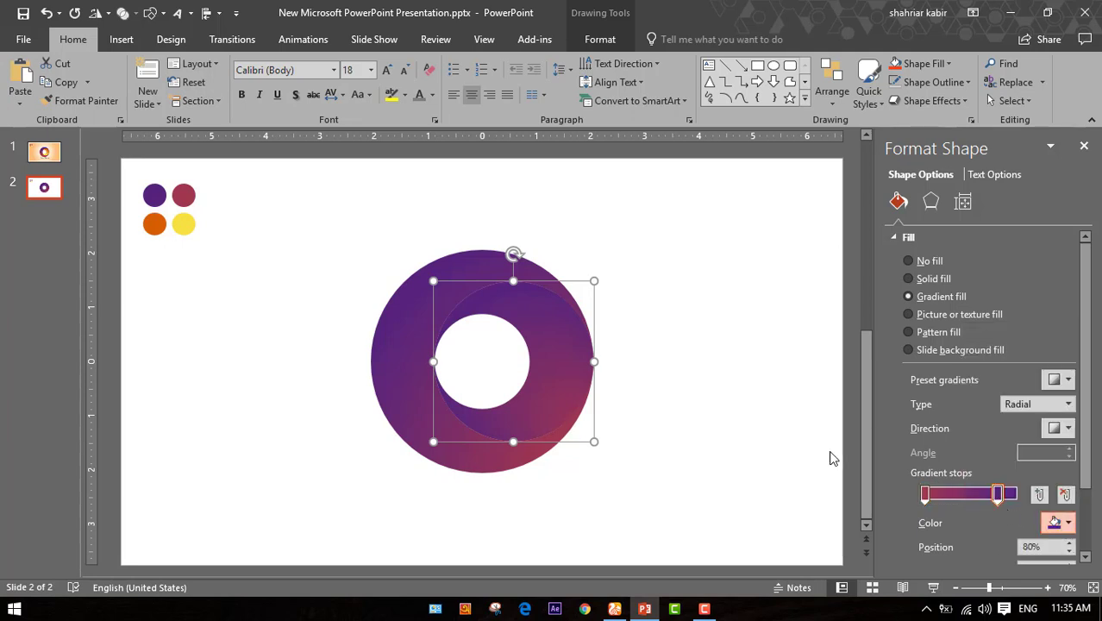
pyautogui.click(156, 220)
# - Sample the yellow swatch circle into the crescent's left gradient stop
pyautogui.click(925, 493)
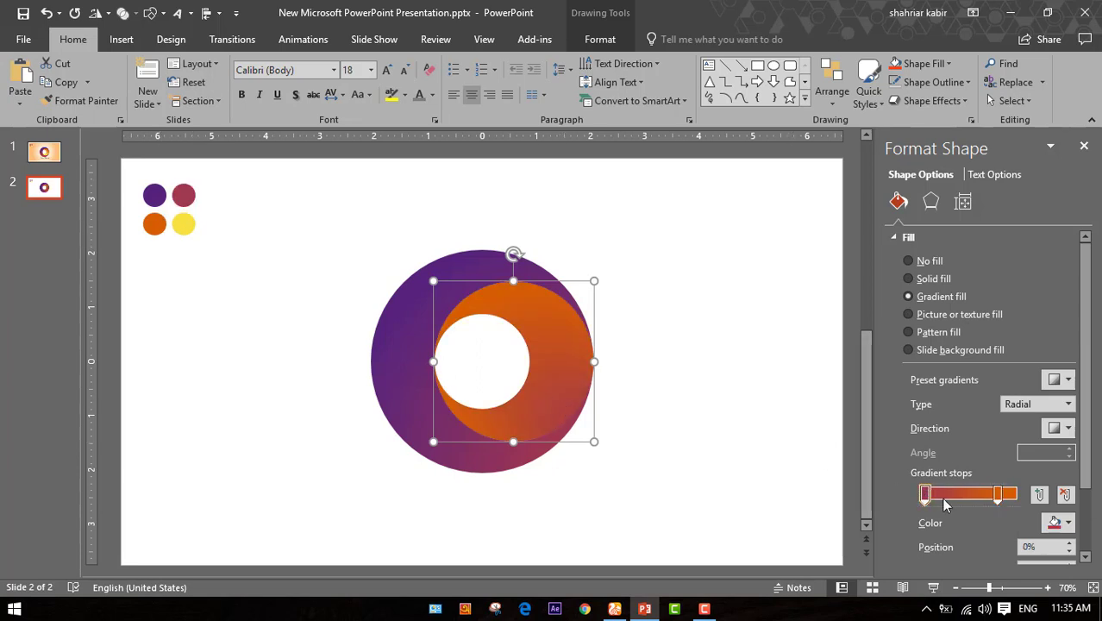
pyautogui.click(1068, 524)
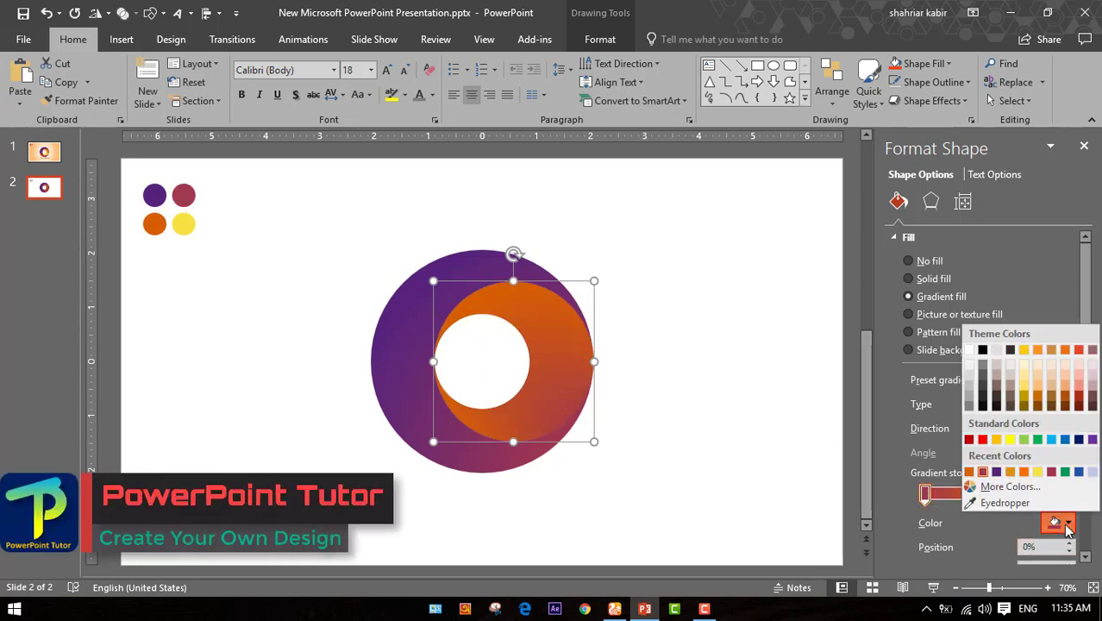
pyautogui.click(1005, 503)
pyautogui.click(184, 224)
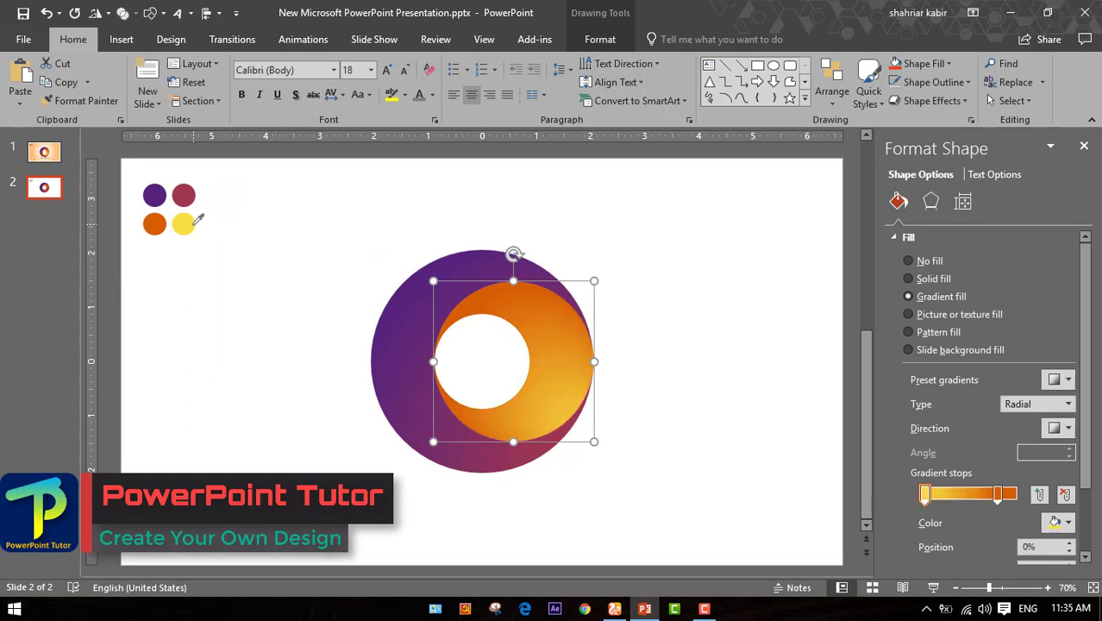
# - Close the formatting pane and insert a WordArt text box just below the ring logo
pyautogui.click(681, 410)
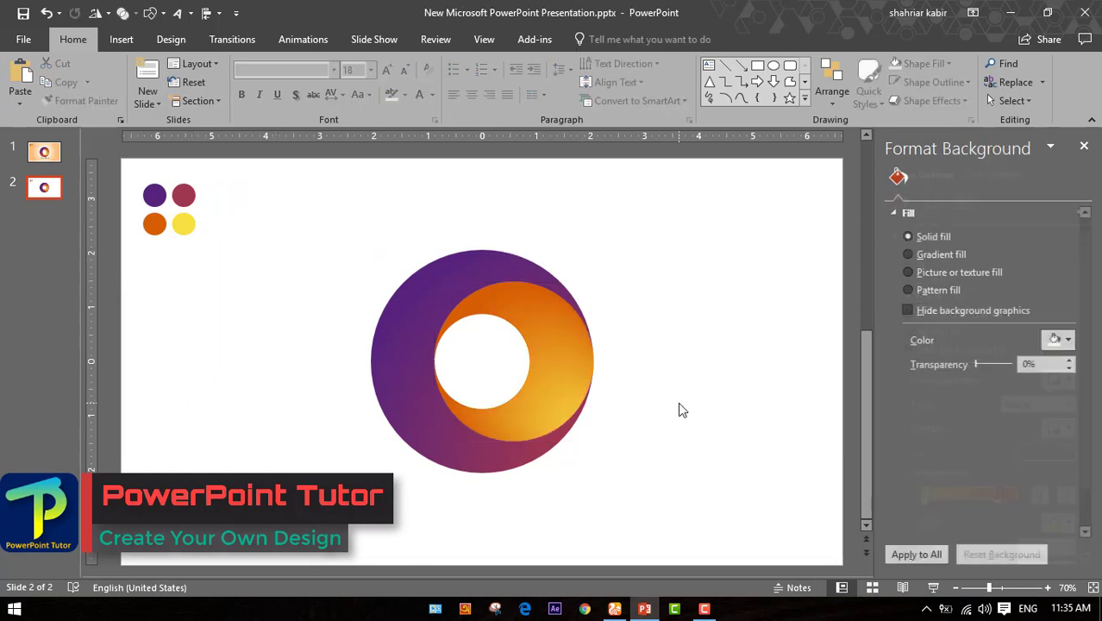
pyautogui.click(1084, 149)
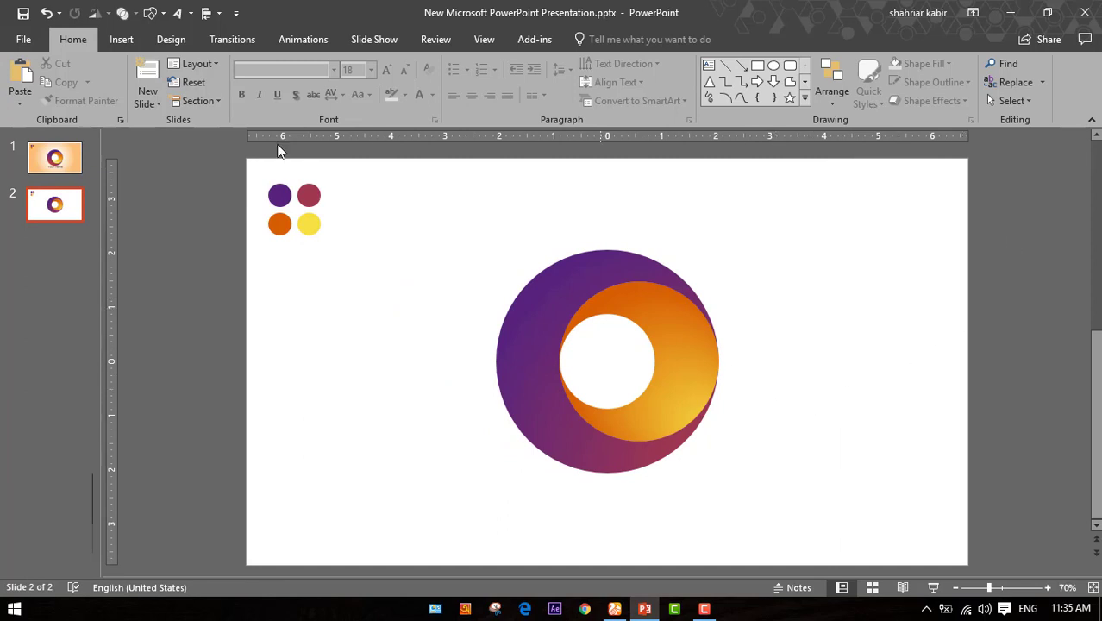
pyautogui.click(185, 13)
pyautogui.click(191, 49)
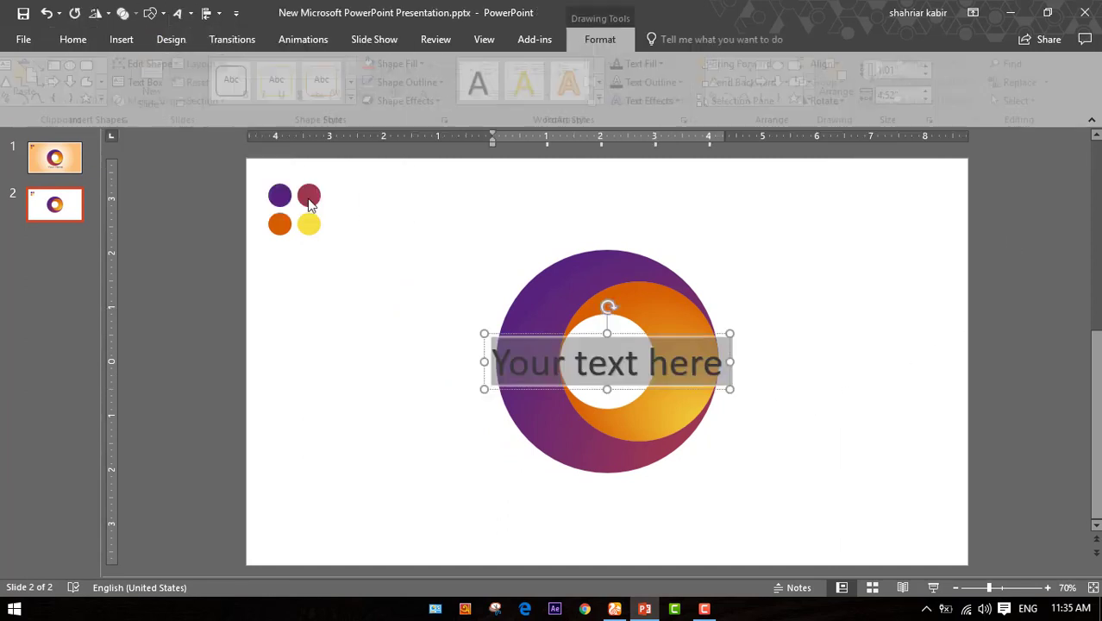
pyautogui.moveTo(646, 336); pyautogui.dragTo(657, 466)
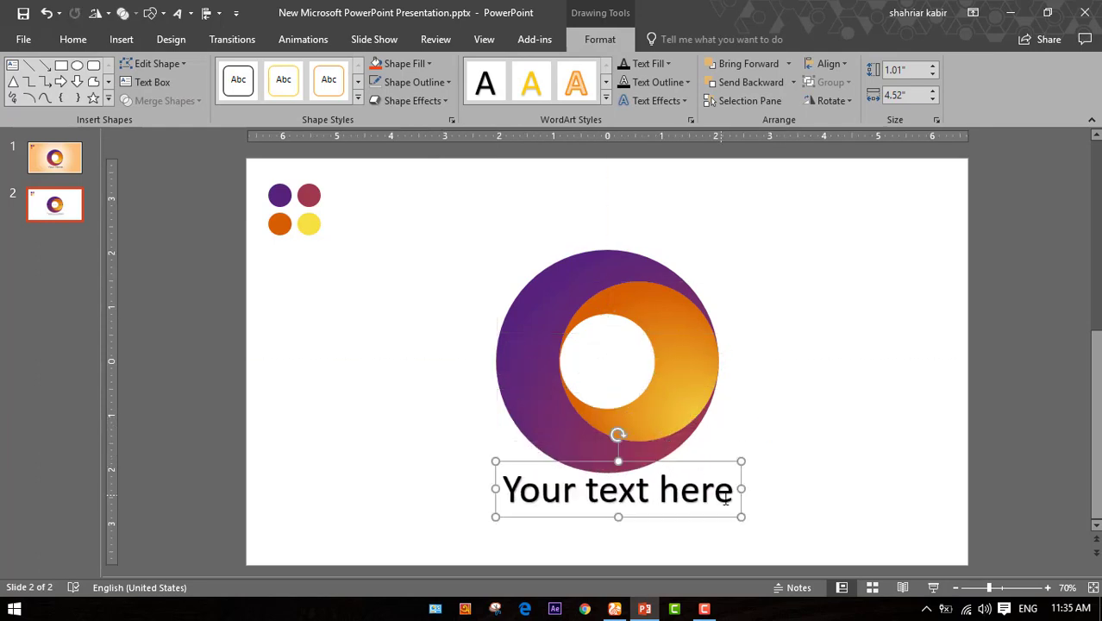
# - Replace the WordArt placeholder text with 'Your Name'
pyautogui.click(730, 499)
pyautogui.press('BackSpace')
pyautogui.press('BackSpace')
pyautogui.press('BackSpace')
pyautogui.press('BackSpace')
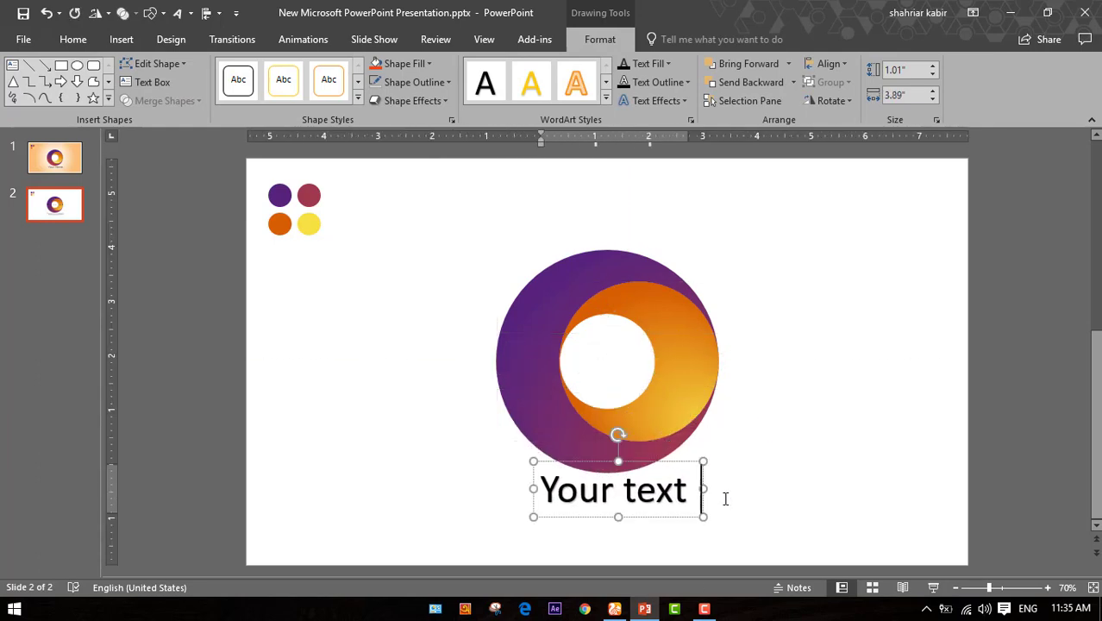
pyautogui.press('BackSpace')
pyautogui.press('BackSpace')
pyautogui.press('BackSpace')
pyautogui.write('Y')
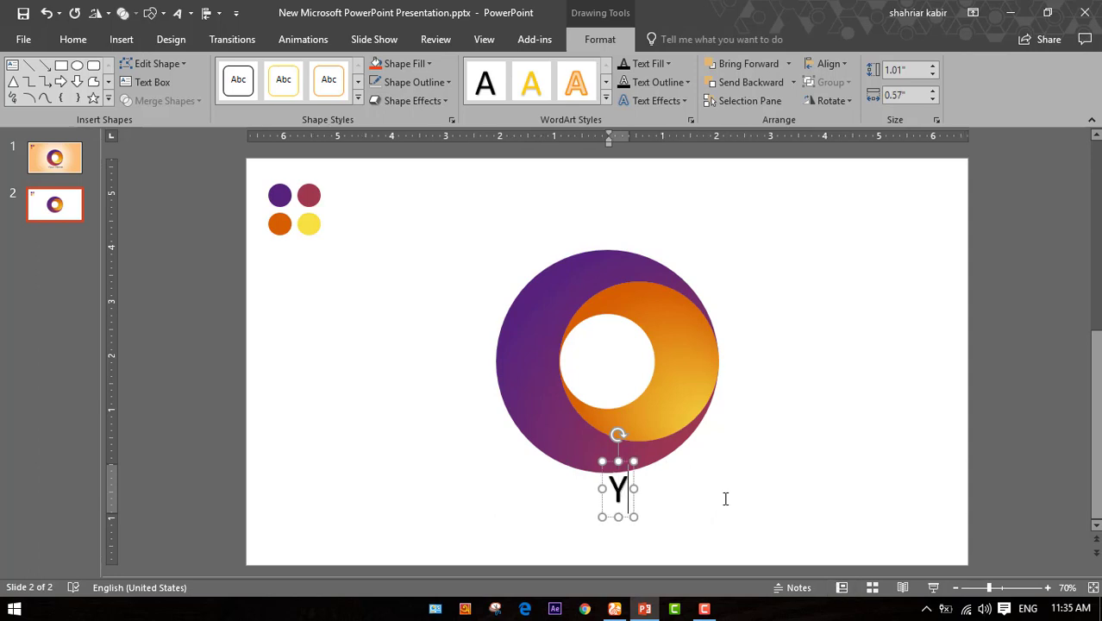
pyautogui.write('our')
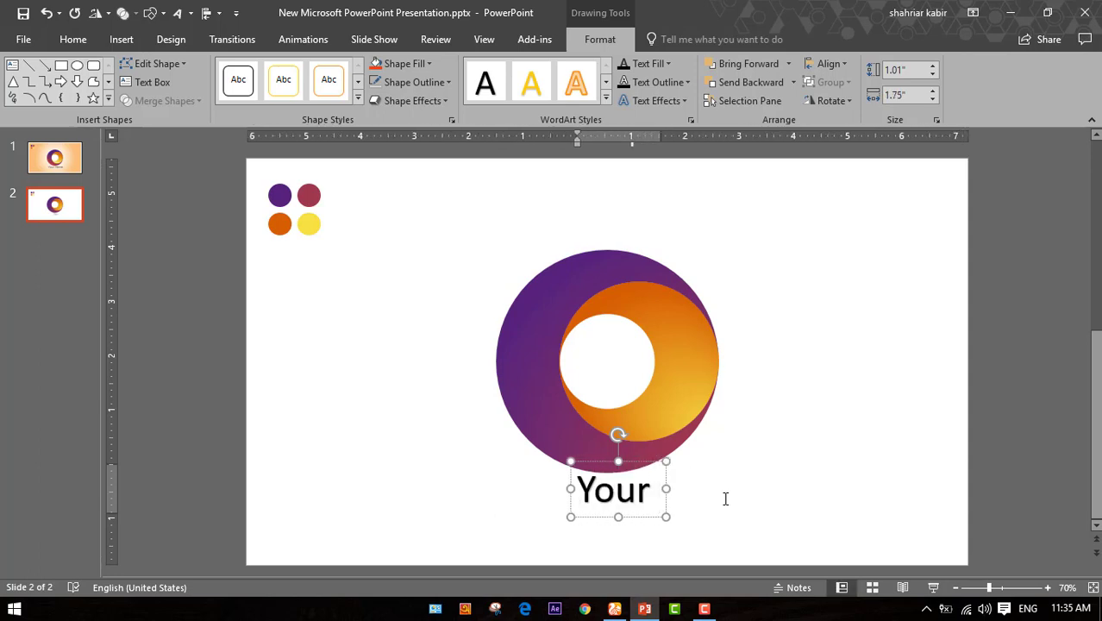
pyautogui.write('Name')
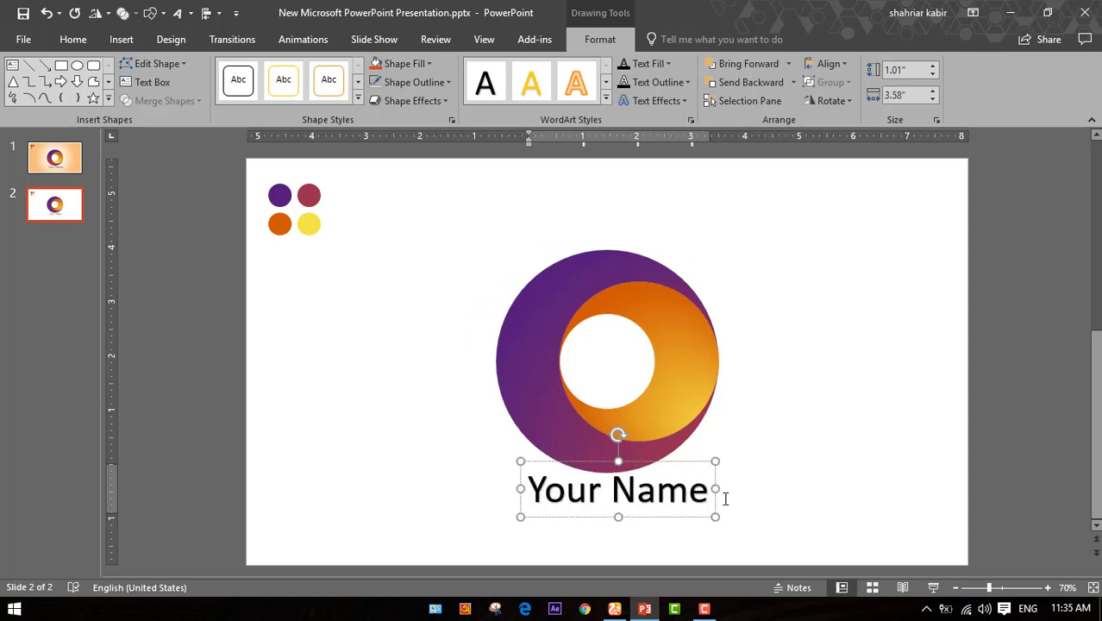
pyautogui.click(673, 461)
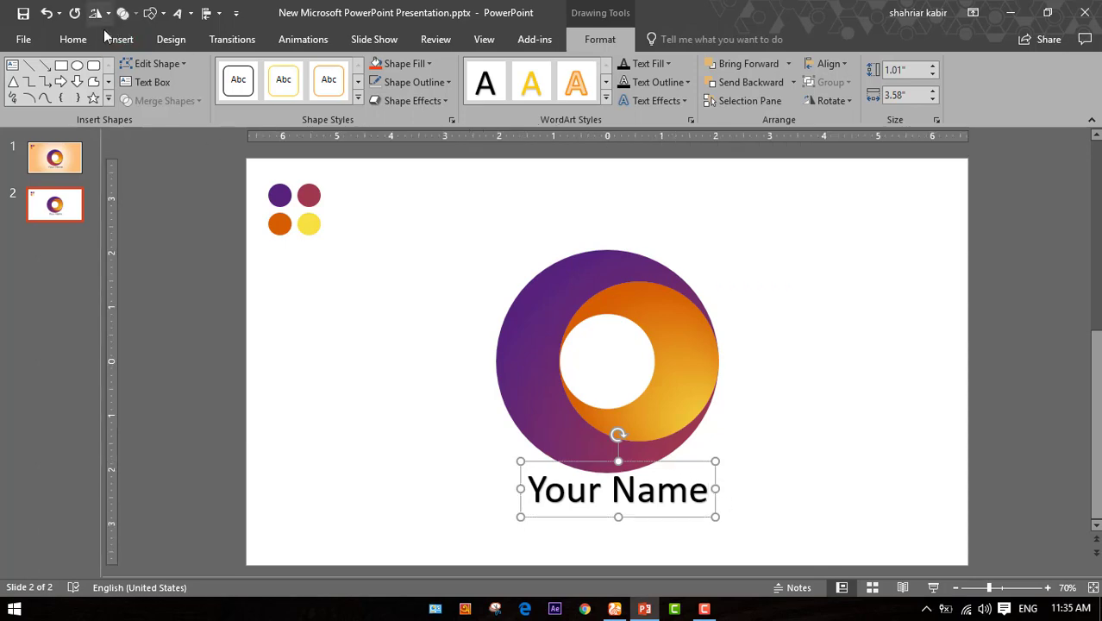
# - Set the 'Your Name' text in the Orbitron font
pyautogui.click(73, 39)
pyautogui.click(333, 72)
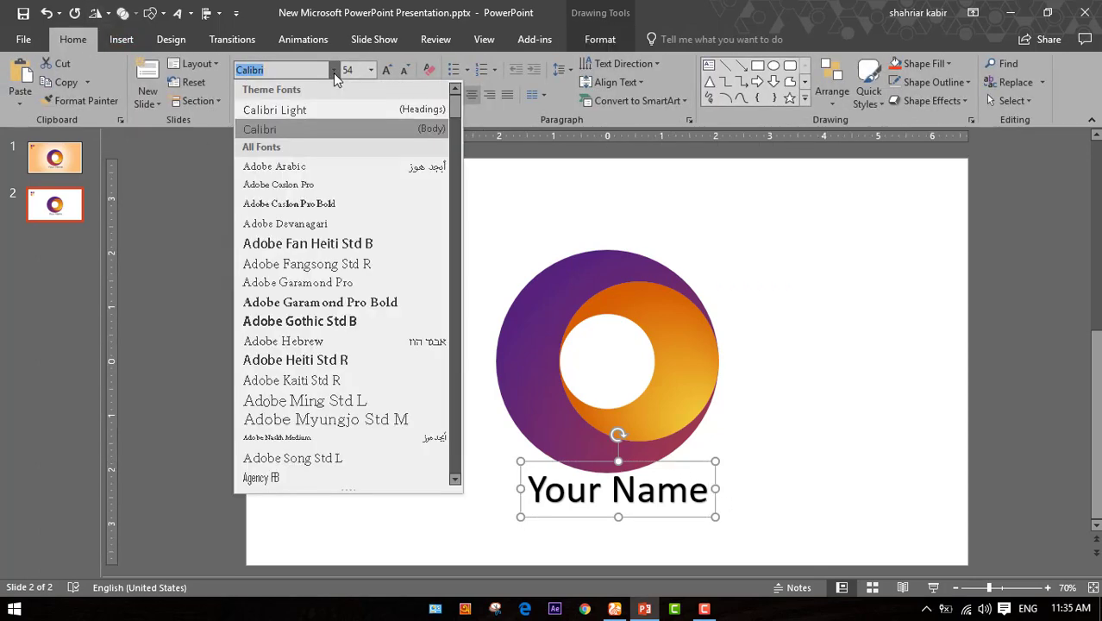
pyautogui.scroll(-10, 314, 220)
pyautogui.scroll(-9, 315, 217)
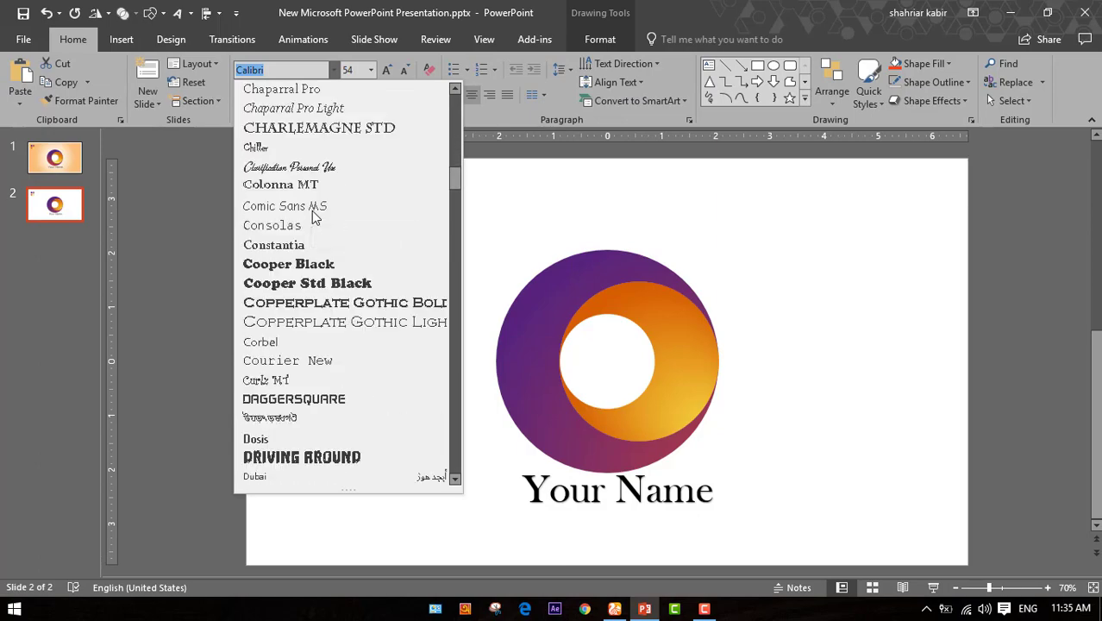
pyautogui.scroll(-8, 315, 217)
pyautogui.scroll(-8, 315, 218)
pyautogui.scroll(-7, 315, 217)
pyautogui.scroll(-6, 313, 215)
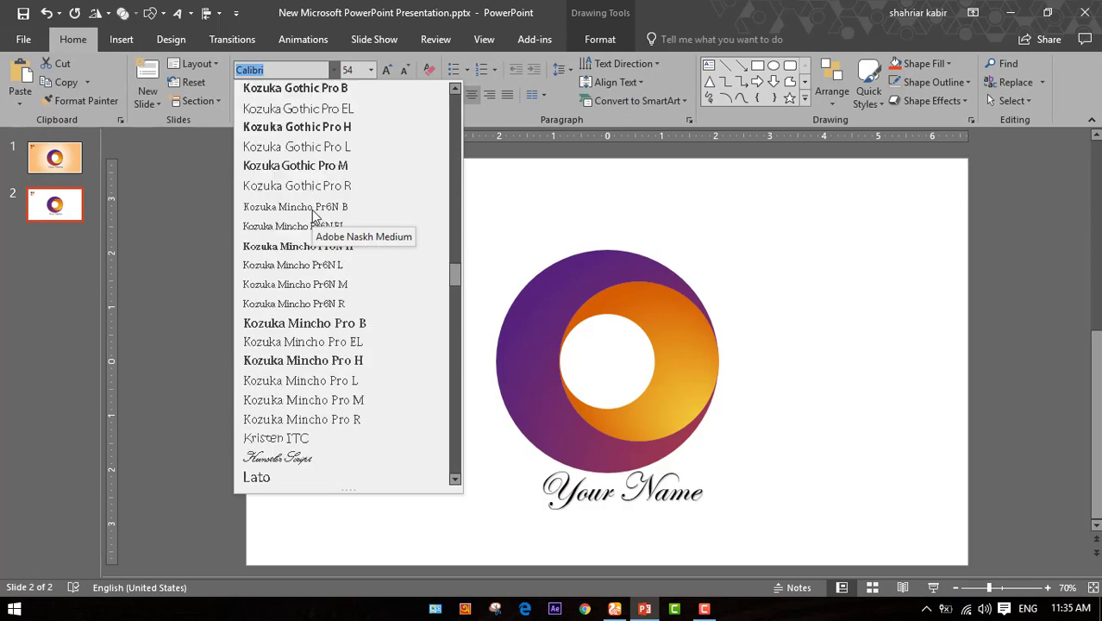
pyautogui.scroll(-6, 313, 216)
pyautogui.scroll(-5, 313, 216)
pyautogui.scroll(-7, 313, 214)
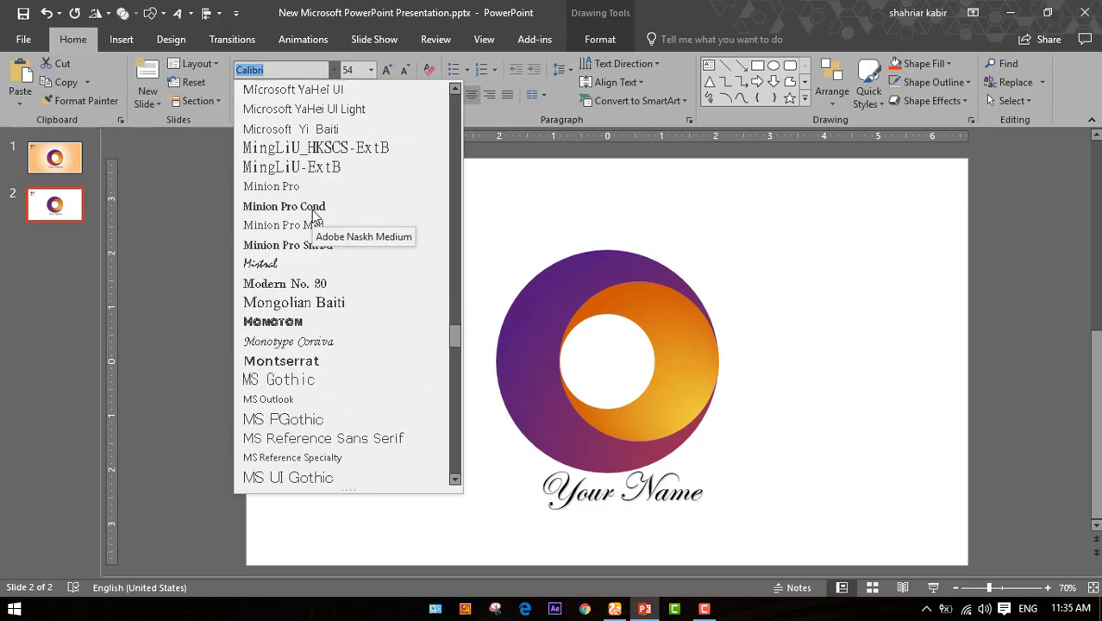
pyautogui.scroll(-6, 313, 214)
pyautogui.scroll(-6, 313, 214)
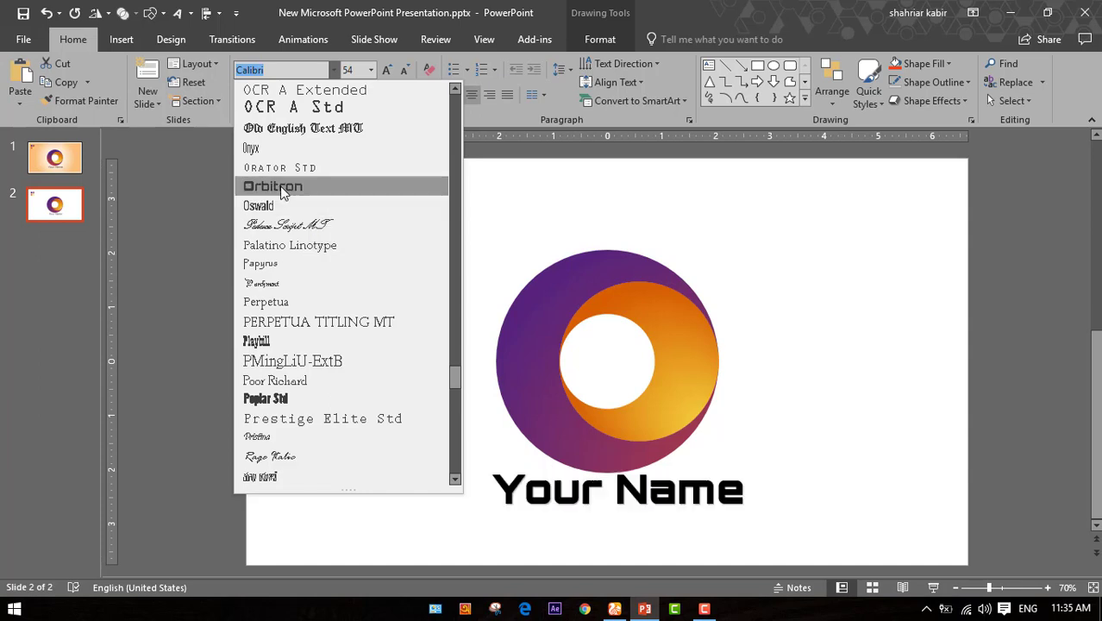
pyautogui.click(281, 188)
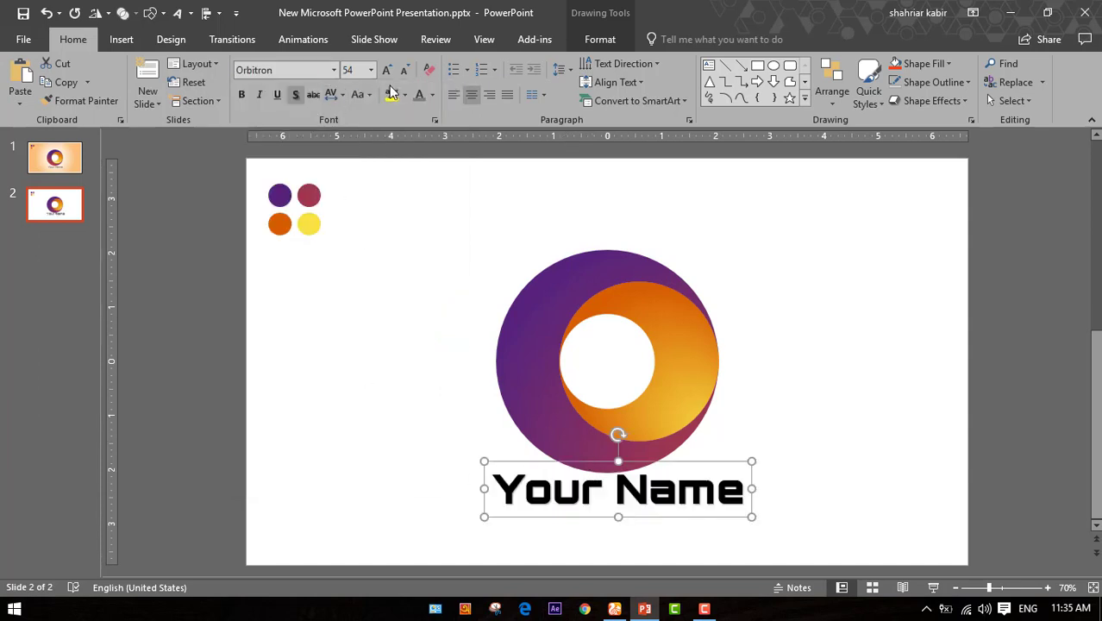
# - Colour the 'Your Name' text grey and nudge it slightly lower beneath the logo
pyautogui.click(431, 95)
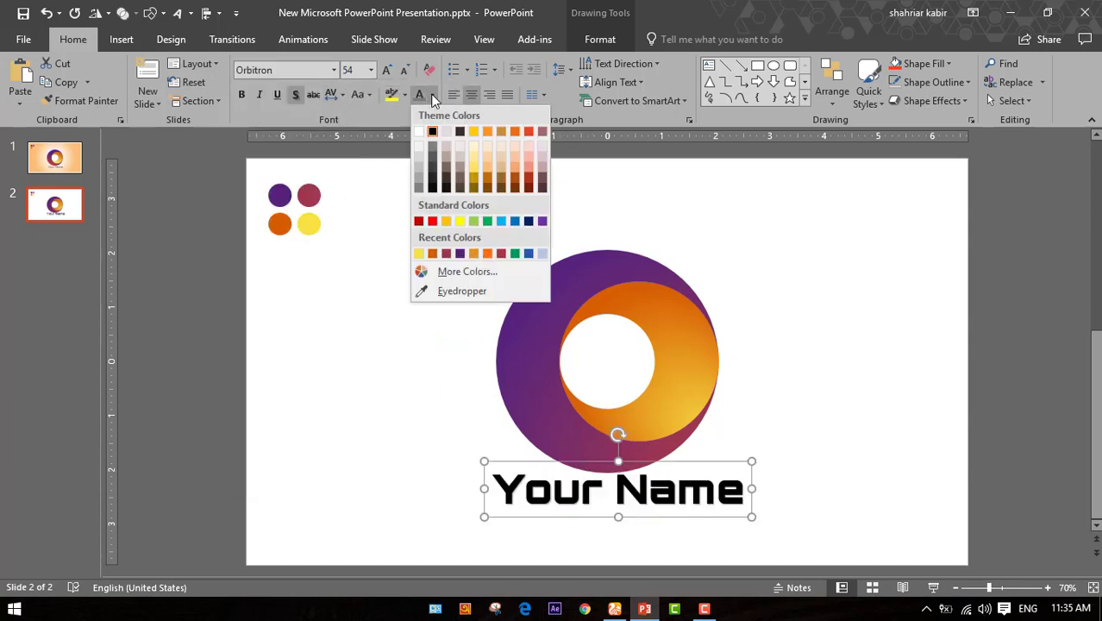
pyautogui.click(420, 189)
pyautogui.click(847, 317)
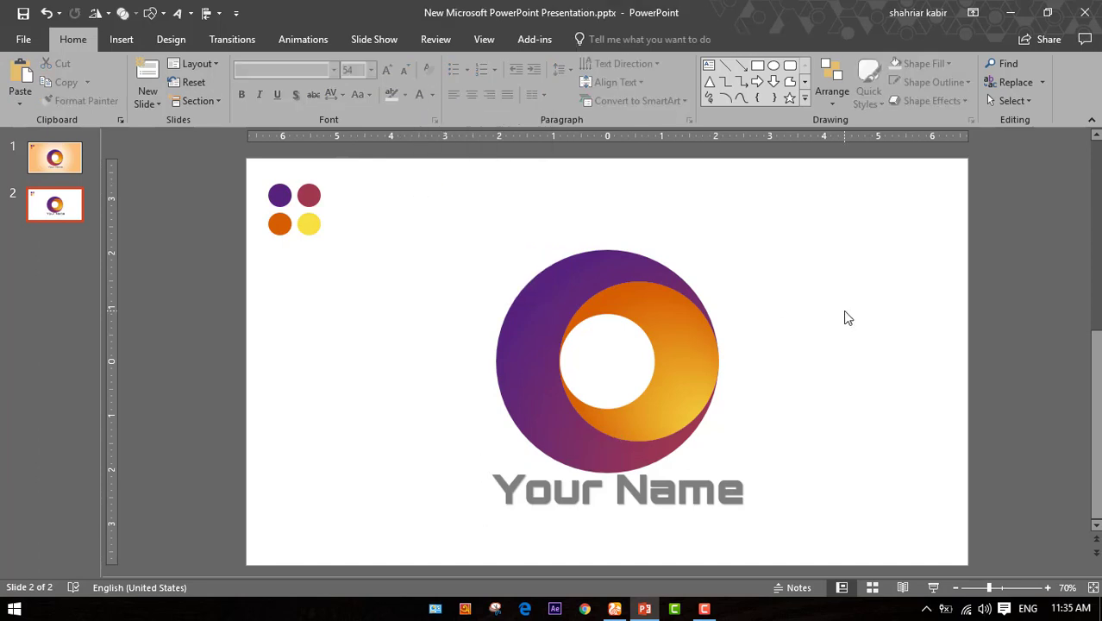
pyautogui.click(715, 488)
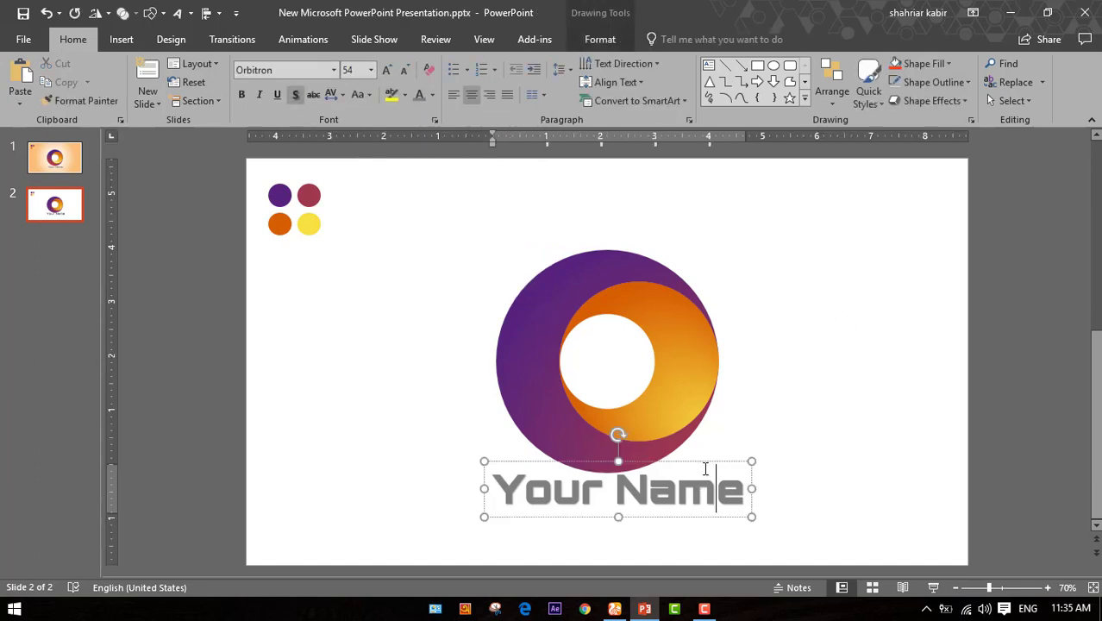
pyautogui.moveTo(704, 465); pyautogui.dragTo(700, 468)
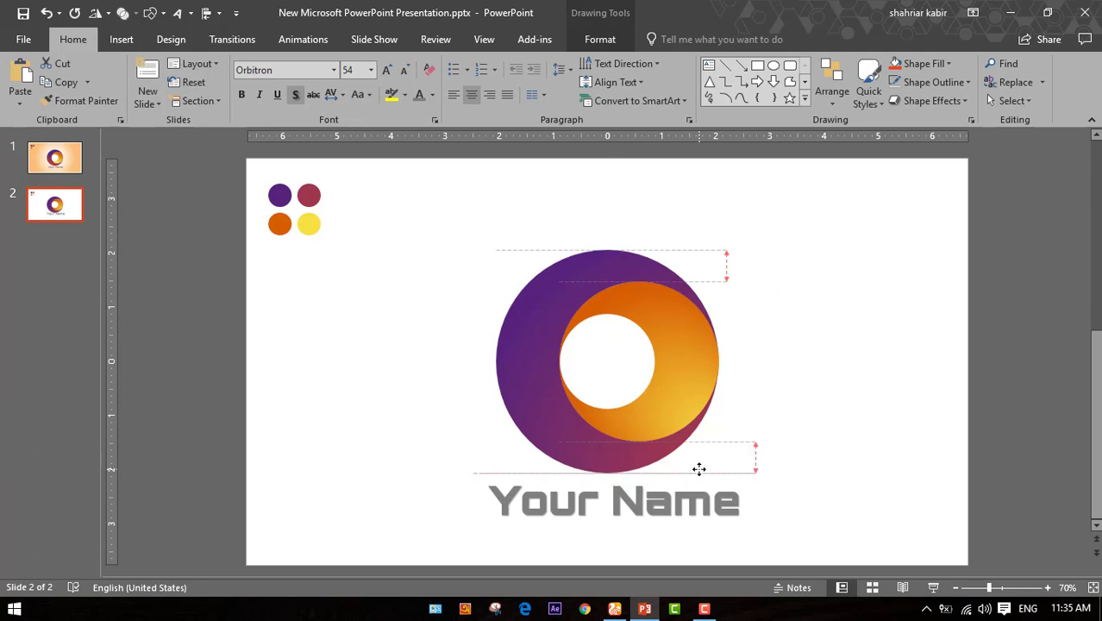
pyautogui.click(815, 338)
# - Give the slide 2 background a gradient fill via Format Background
pyautogui.rightClick(746, 244)
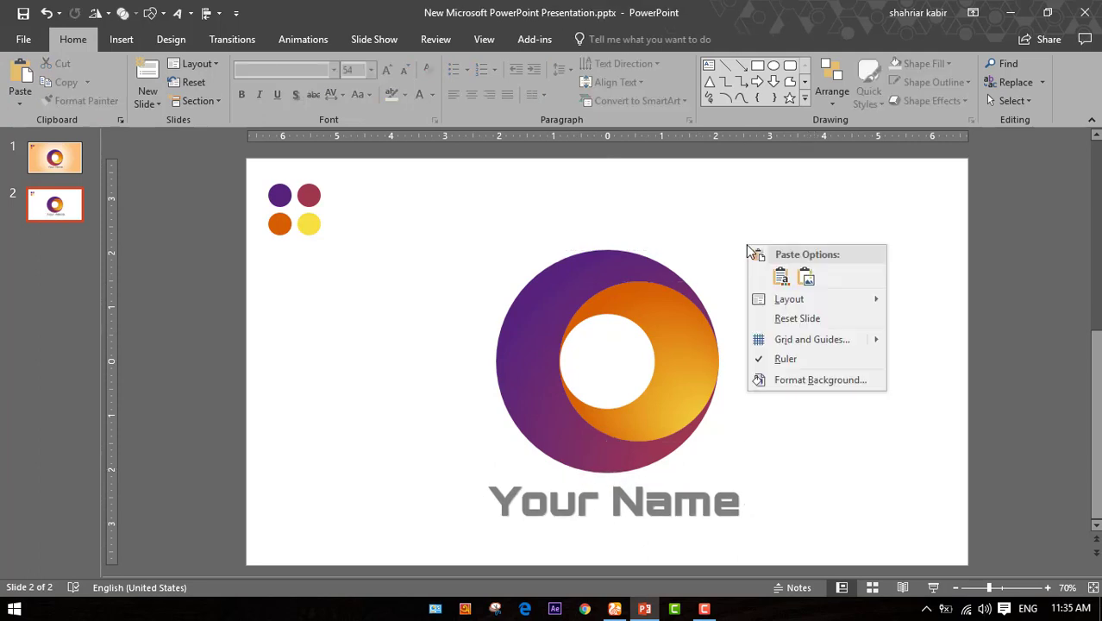
pyautogui.click(796, 383)
pyautogui.click(921, 255)
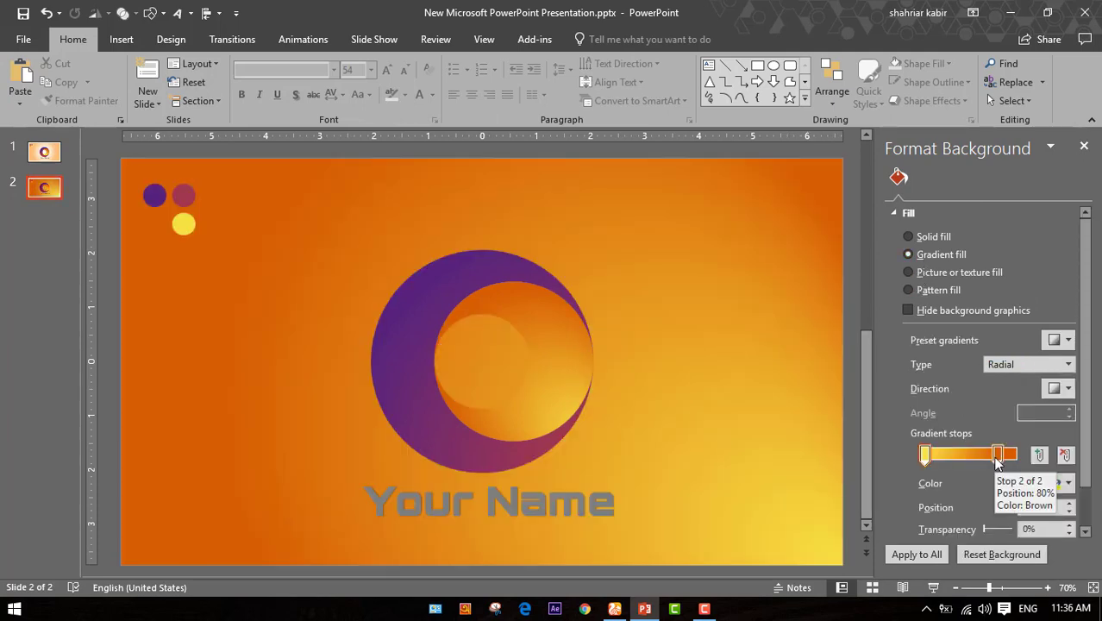
# - Move the background's orange gradient stop to 70% and the yellow stop to about 20%
pyautogui.click(997, 457)
pyautogui.moveTo(996, 458); pyautogui.dragTo(988, 459)
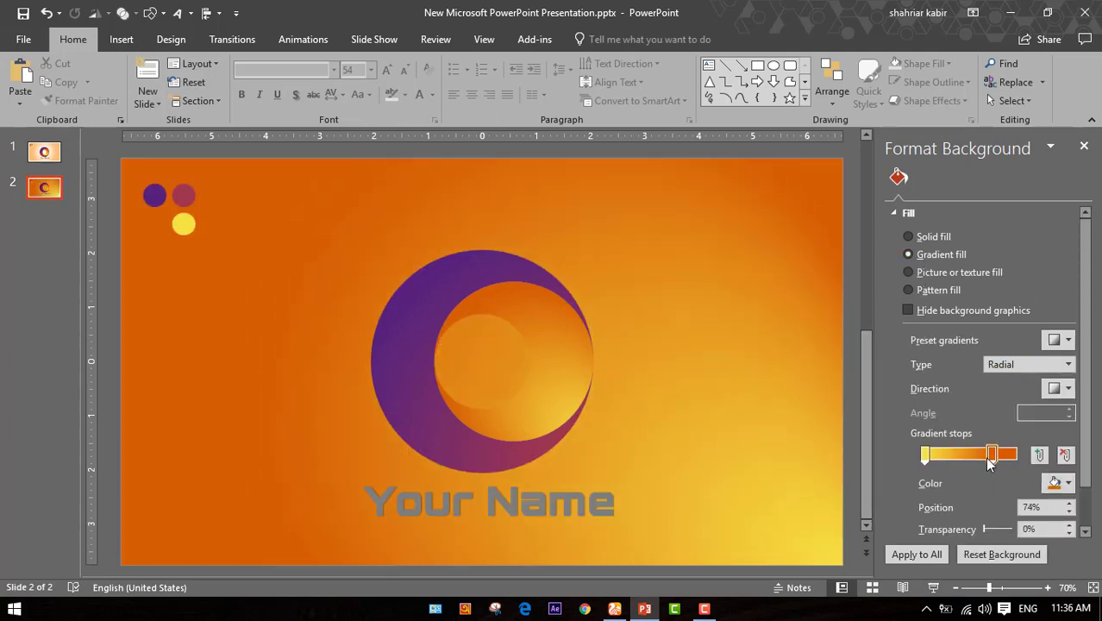
pyautogui.click(1069, 504)
pyautogui.click(1069, 503)
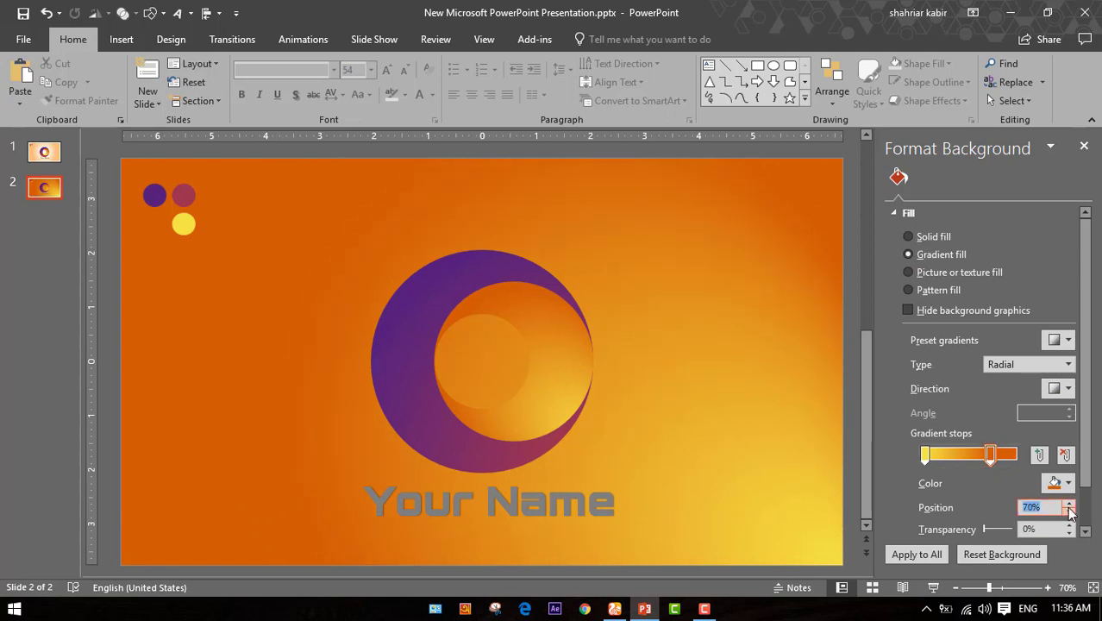
pyautogui.moveTo(926, 457); pyautogui.dragTo(944, 461)
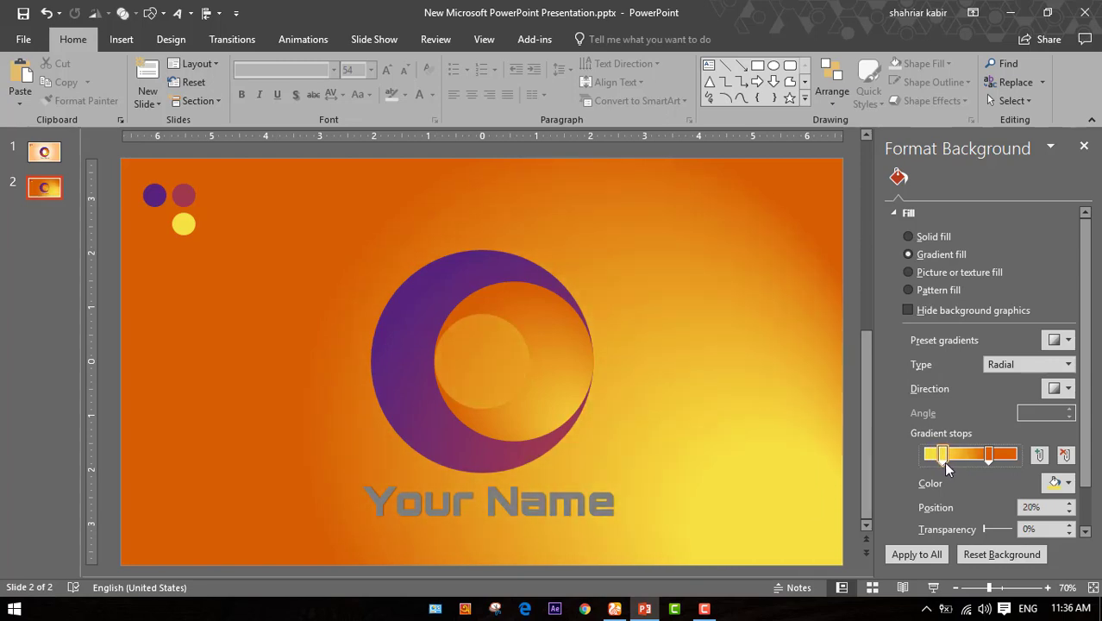
# - Make the background gradient Radial with direction From Center
pyautogui.click(1068, 364)
pyautogui.click(1028, 381)
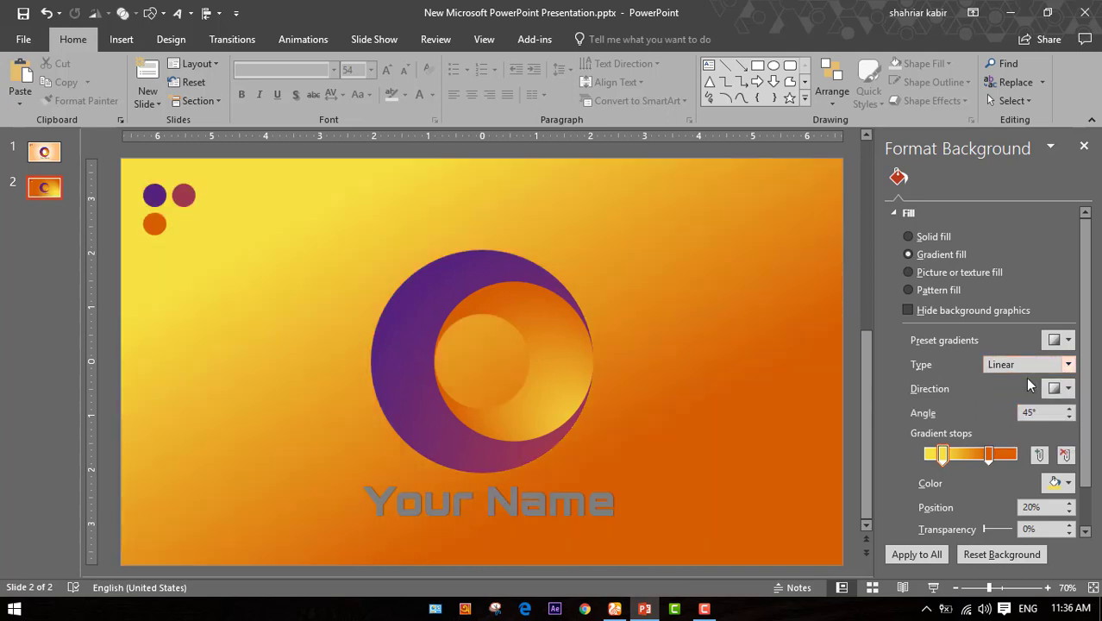
pyautogui.click(1067, 364)
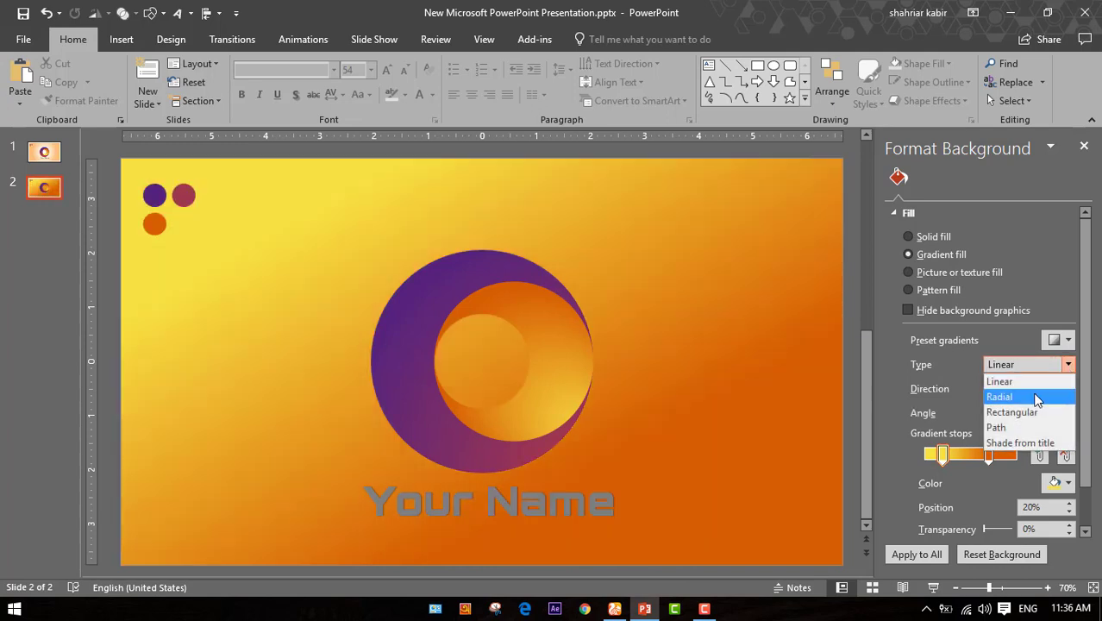
pyautogui.click(1000, 397)
pyautogui.click(1055, 389)
pyautogui.click(1010, 419)
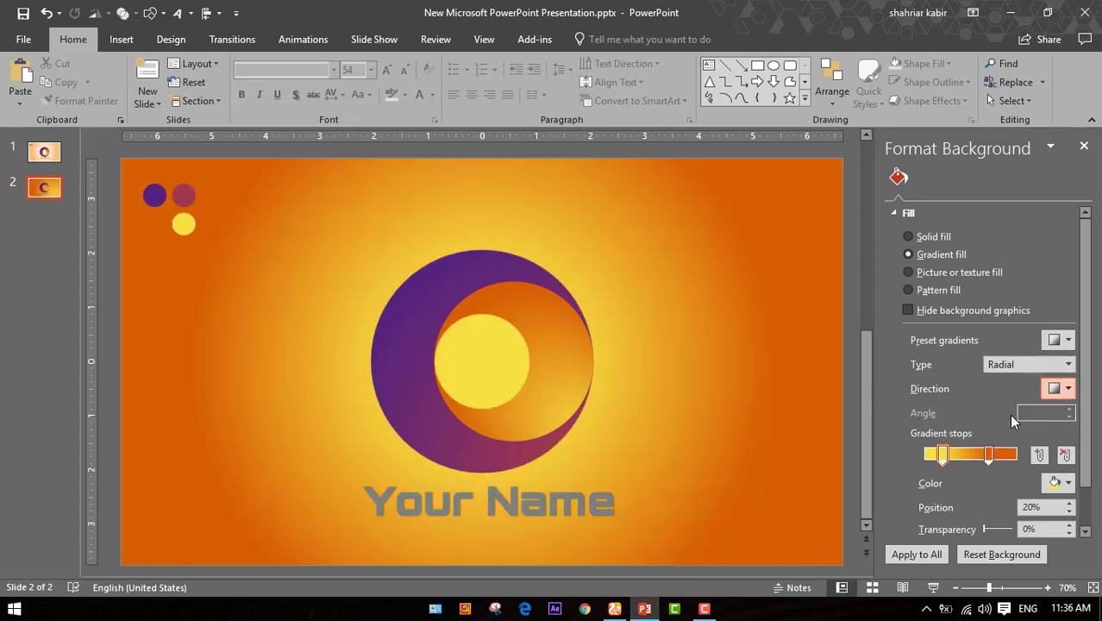
# - Colour the outer stop light orange and the inner stop near-white, then close the pane
pyautogui.click(990, 456)
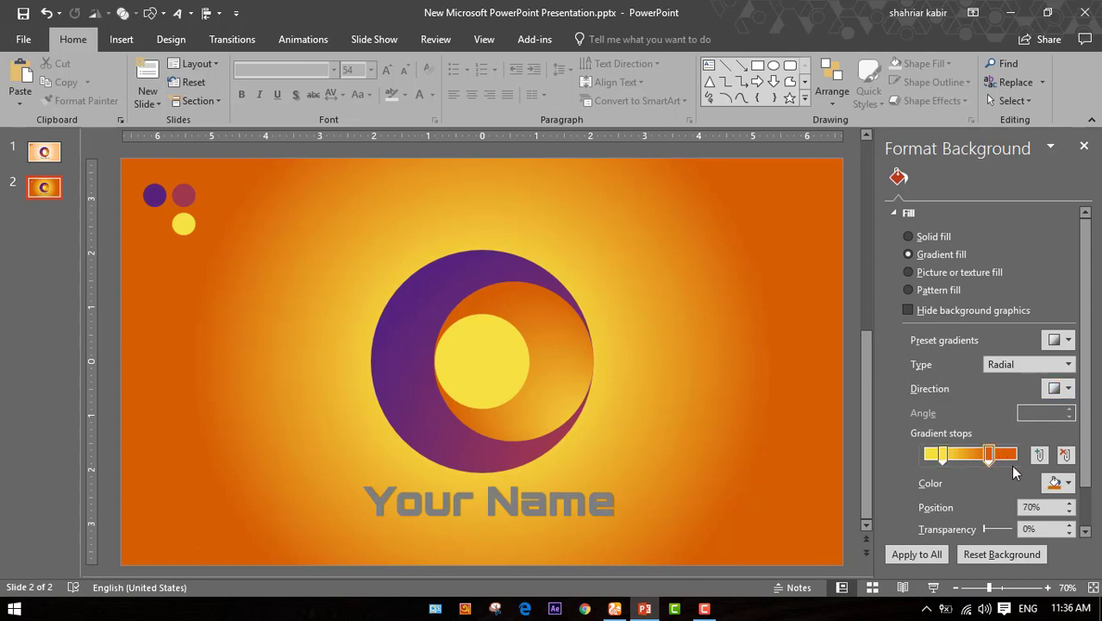
pyautogui.click(1068, 482)
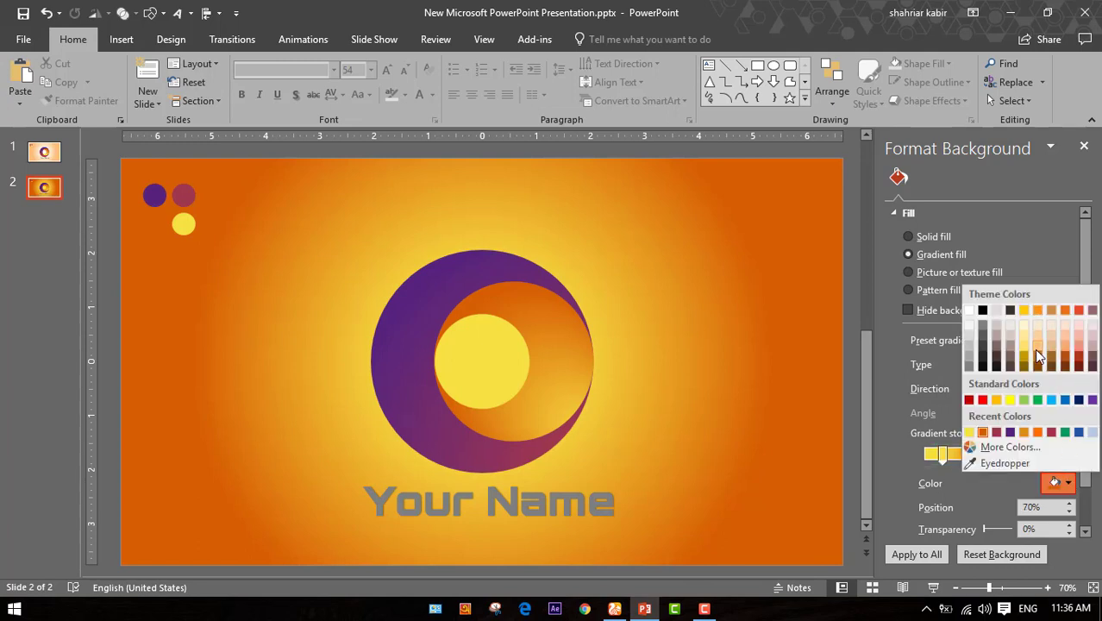
pyautogui.click(1035, 352)
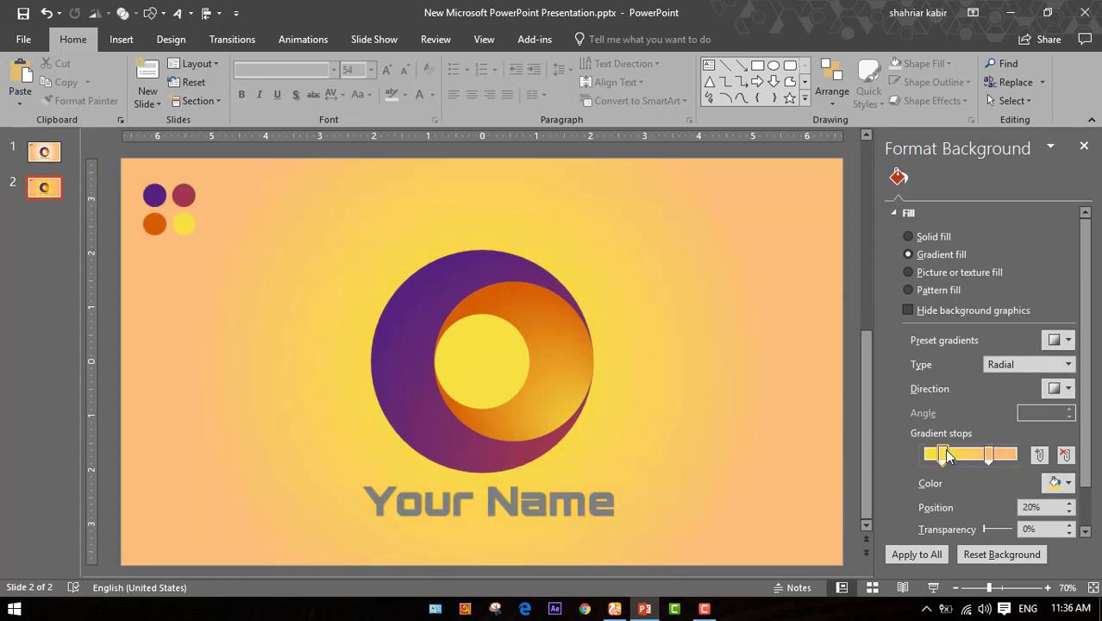
pyautogui.click(1057, 483)
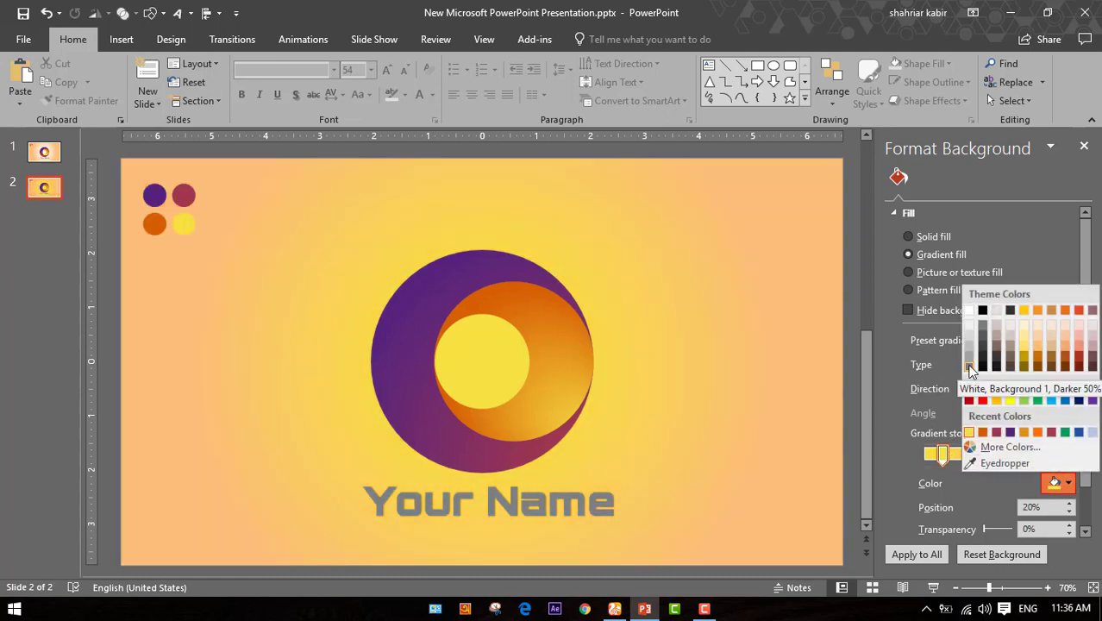
pyautogui.click(967, 324)
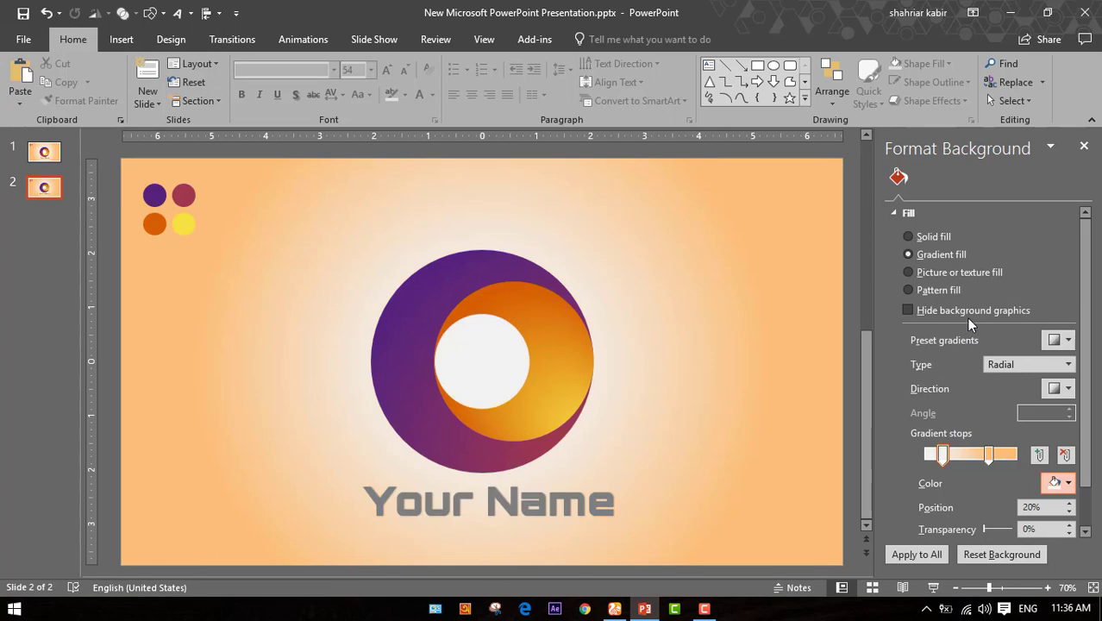
pyautogui.click(1084, 146)
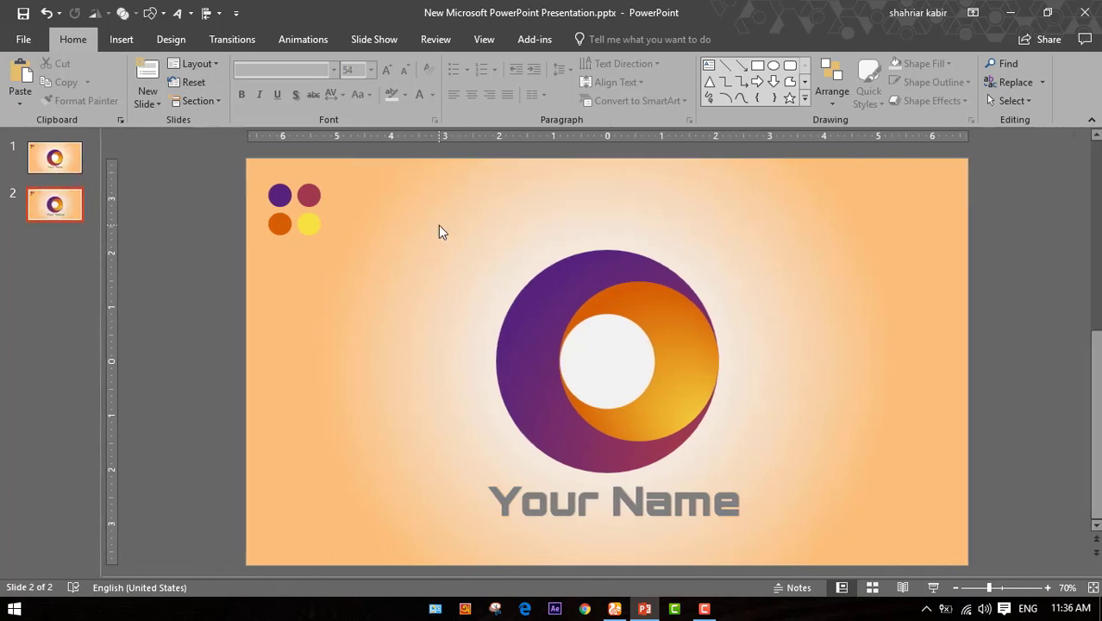
# - Start the slide show from slide 2 using the status bar Slide Show button
pyautogui.click(932, 587)
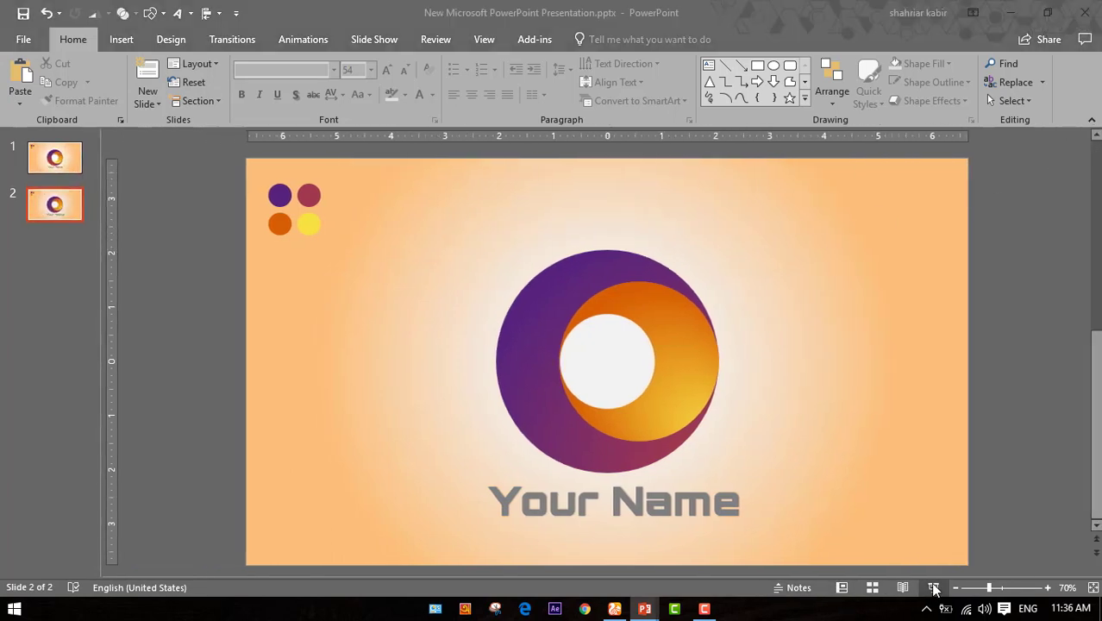